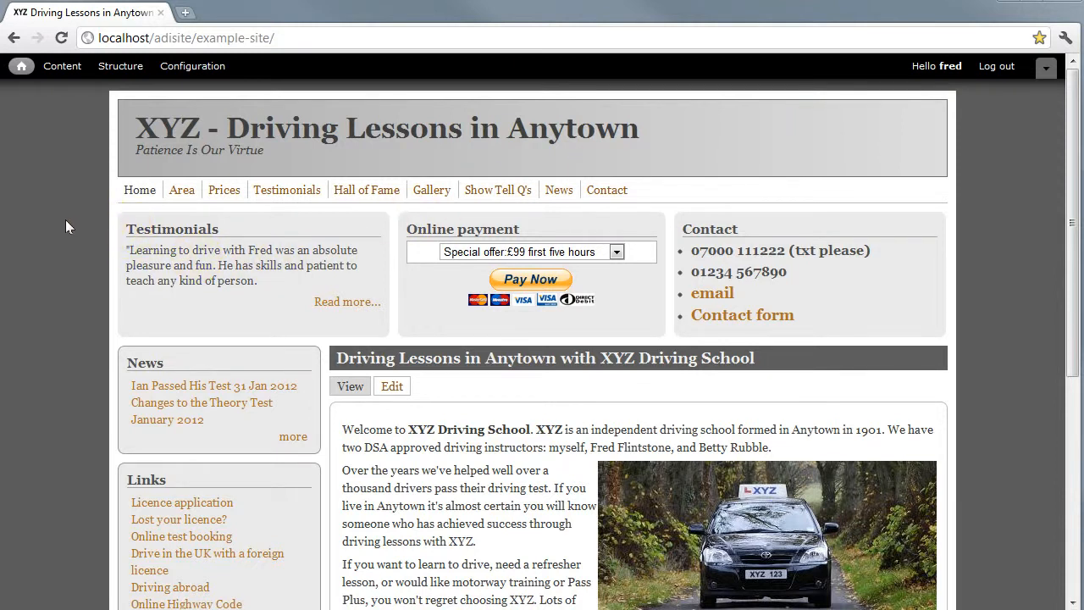
# Step: Find the Price List page in the site's content list and open it for editing
pyautogui.click(62, 71)
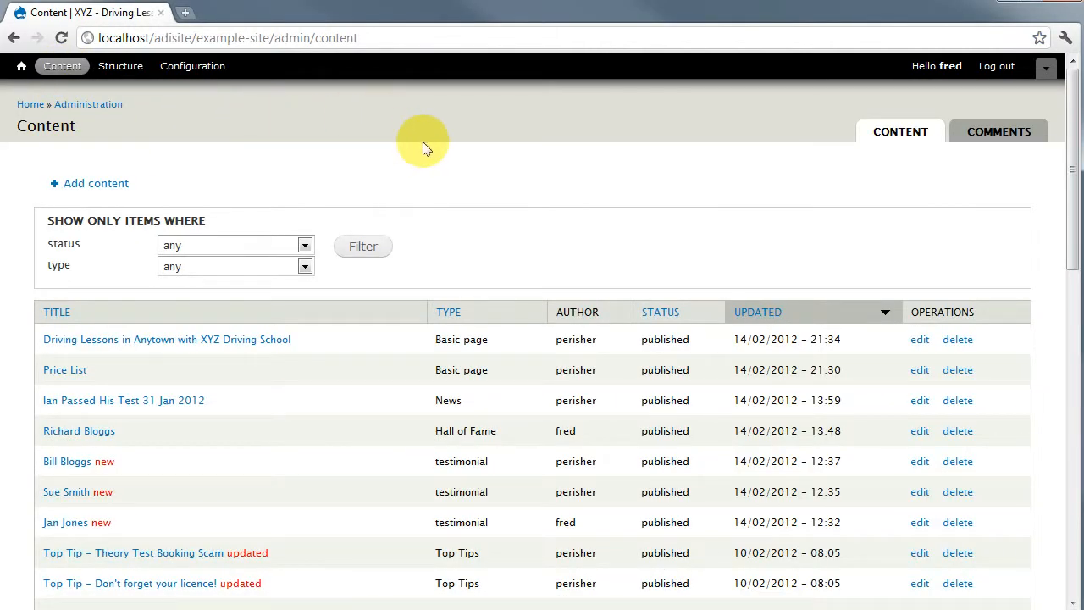
pyautogui.scroll(-6, 271, 441)
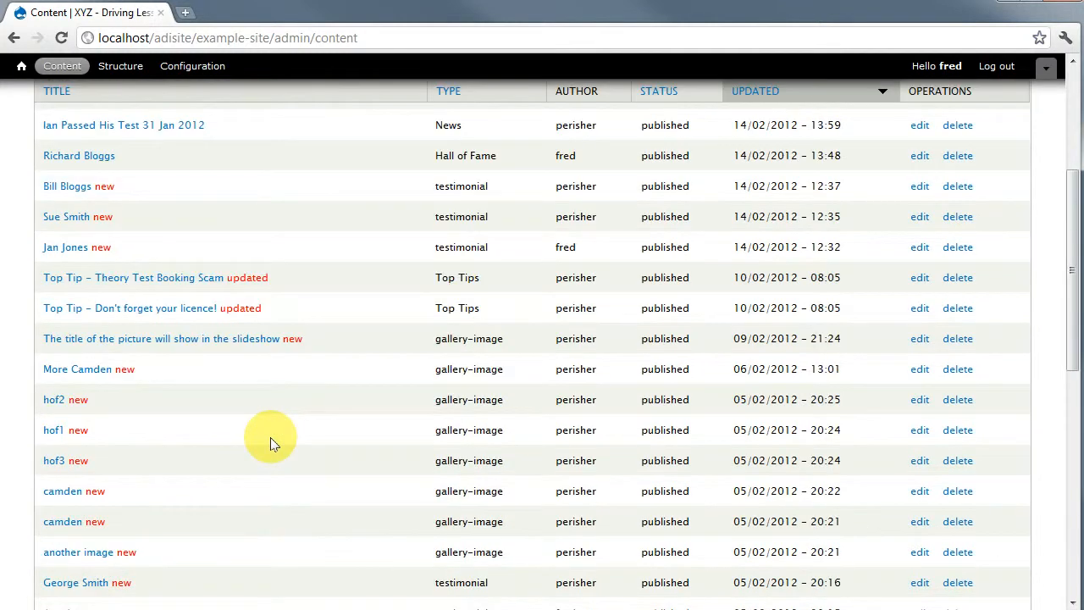
pyautogui.scroll(-1, 272, 440)
pyautogui.scroll(7, 271, 440)
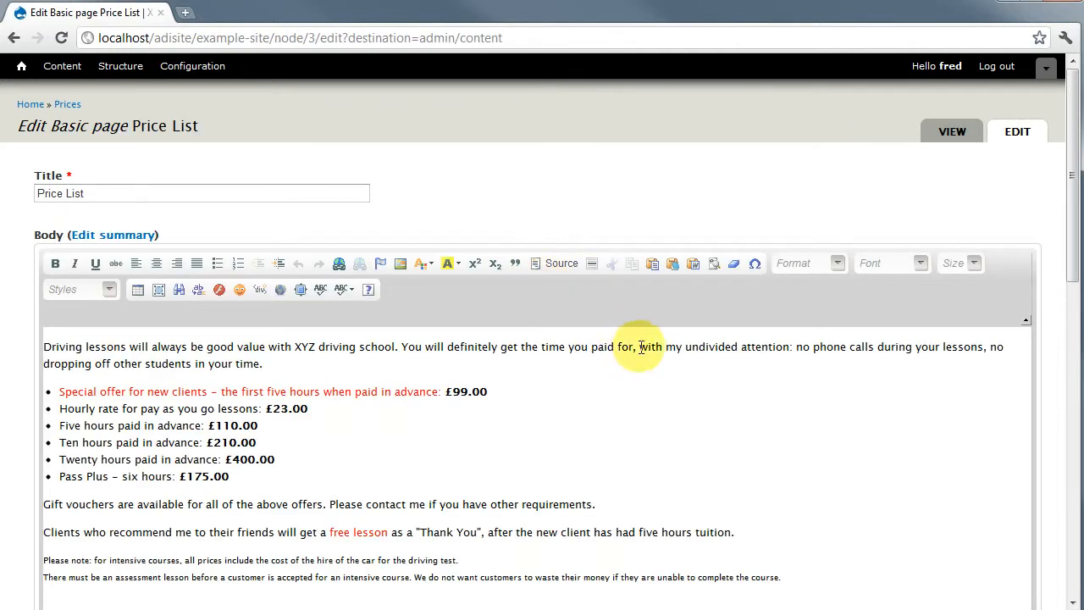
# Step: Add the paragraph "Payment can be made by cash, cheque or PayPal." below the free lesson paragraph in the body
pyautogui.scroll(-1, 624, 384)
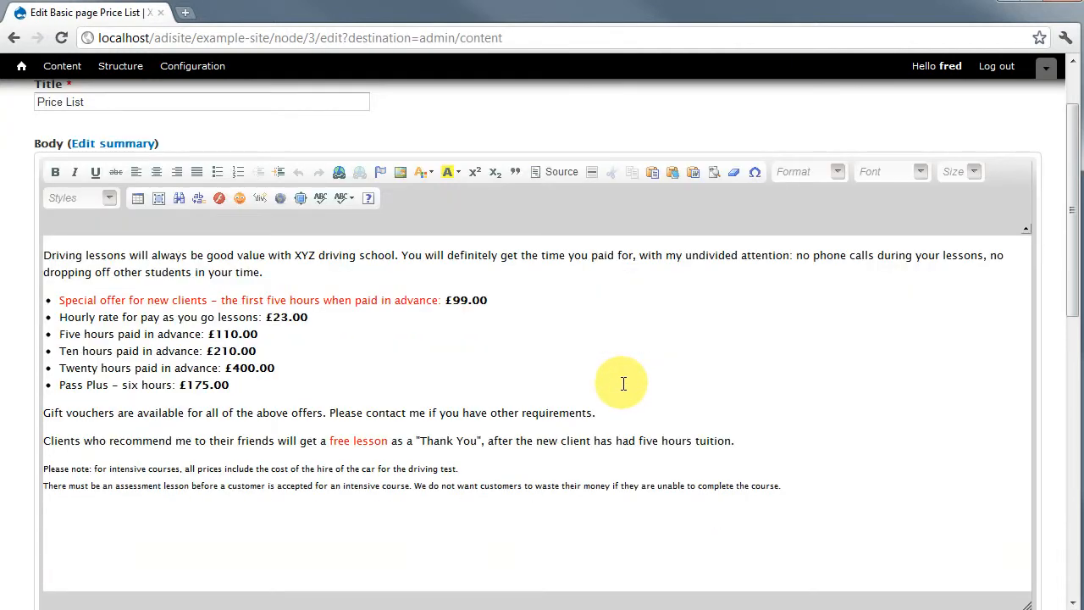
pyautogui.scroll(1, 623, 384)
pyautogui.scroll(-1, 492, 432)
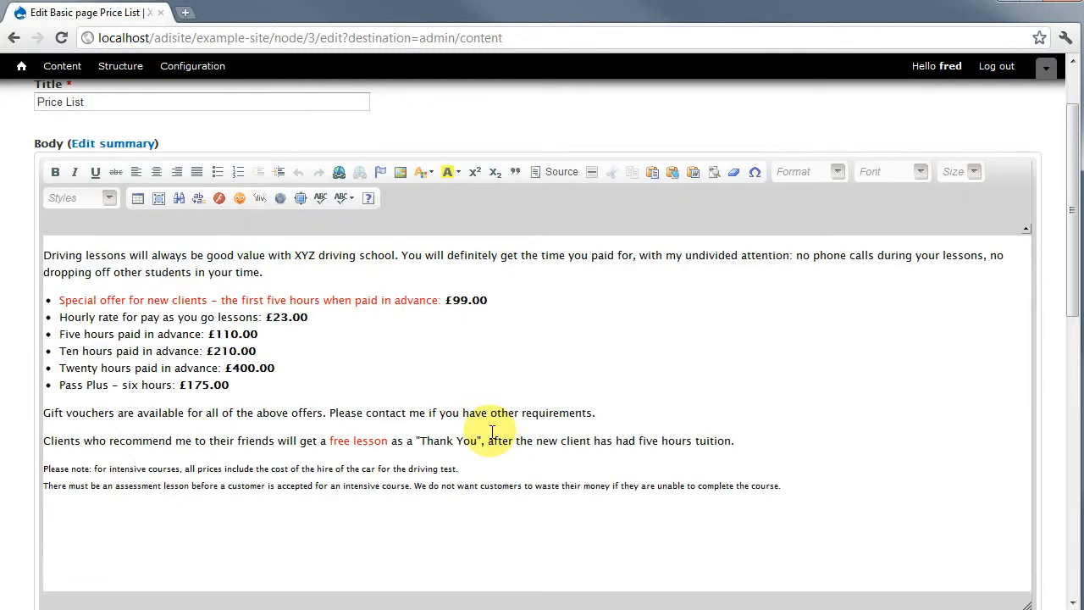
pyautogui.scroll(1, 485, 398)
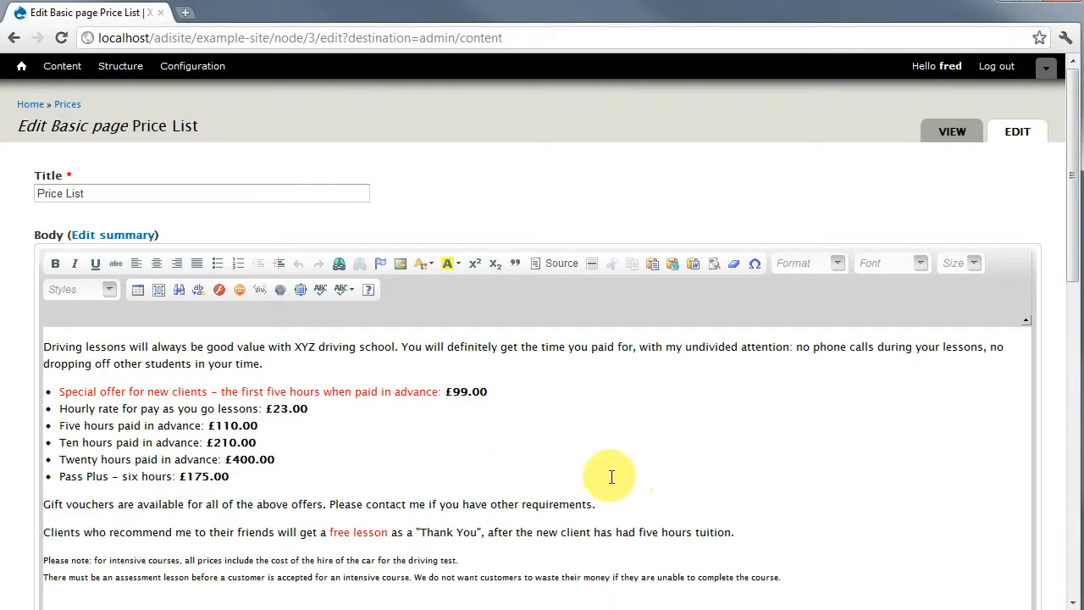
pyautogui.click(751, 532)
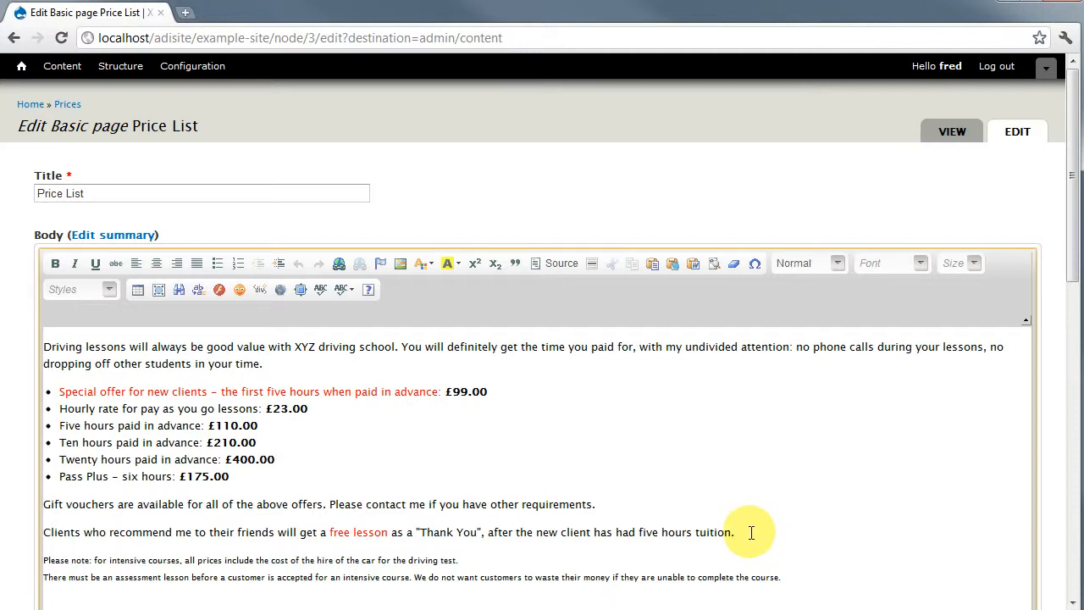
pyautogui.press('Return')
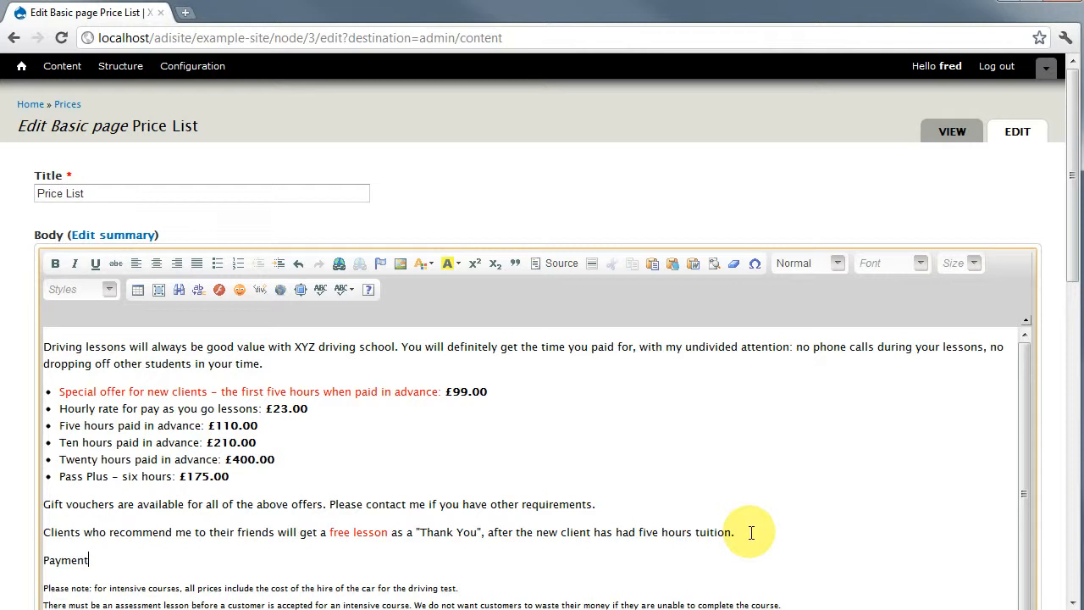
pyautogui.write('Payment can be made by cash, cheque or PayPal.')
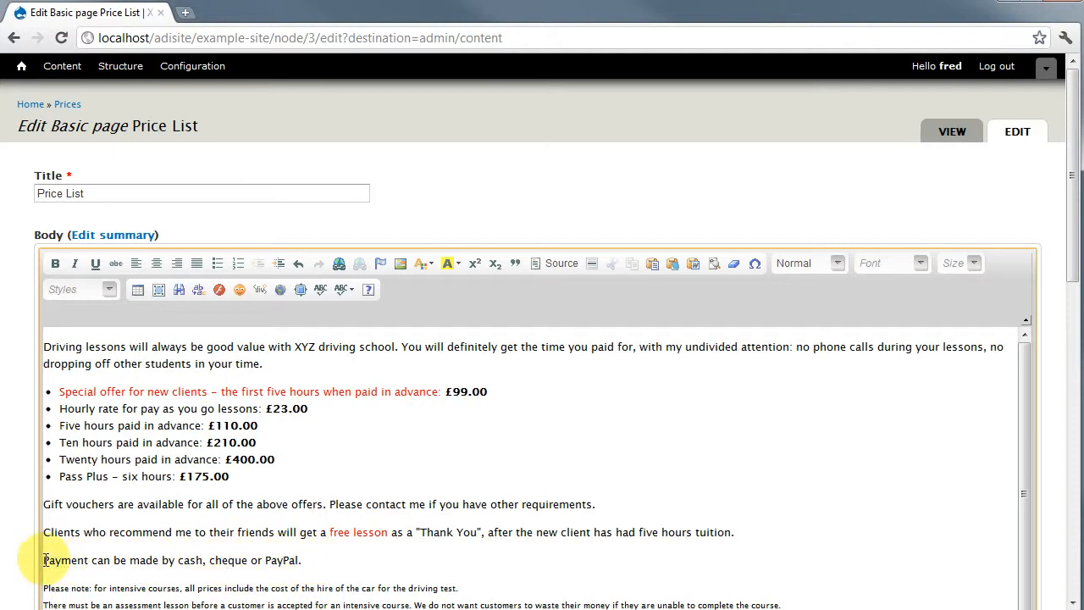
# Step: Try bold and italic on the payment sentence, then remove both styles again
pyautogui.moveTo(43, 560); pyautogui.dragTo(309, 560)
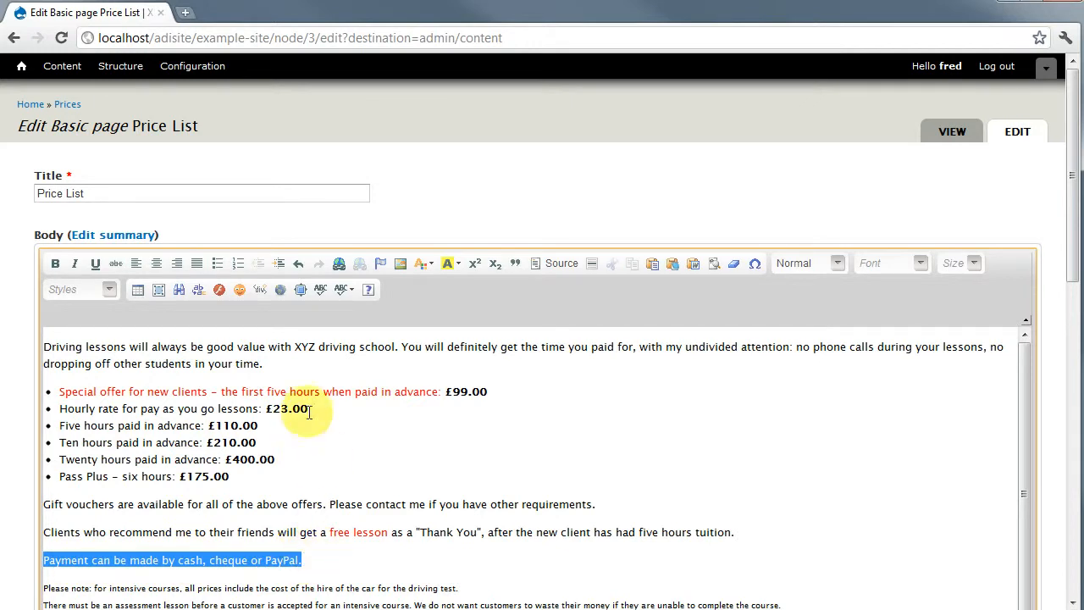
pyautogui.click(56, 265)
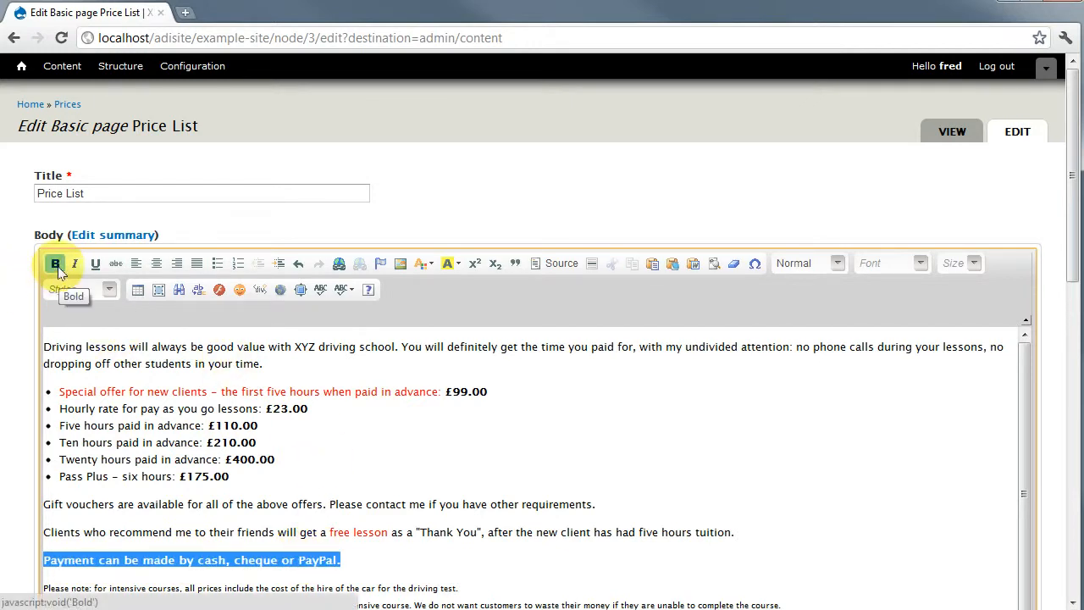
pyautogui.click(75, 264)
pyautogui.click(74, 264)
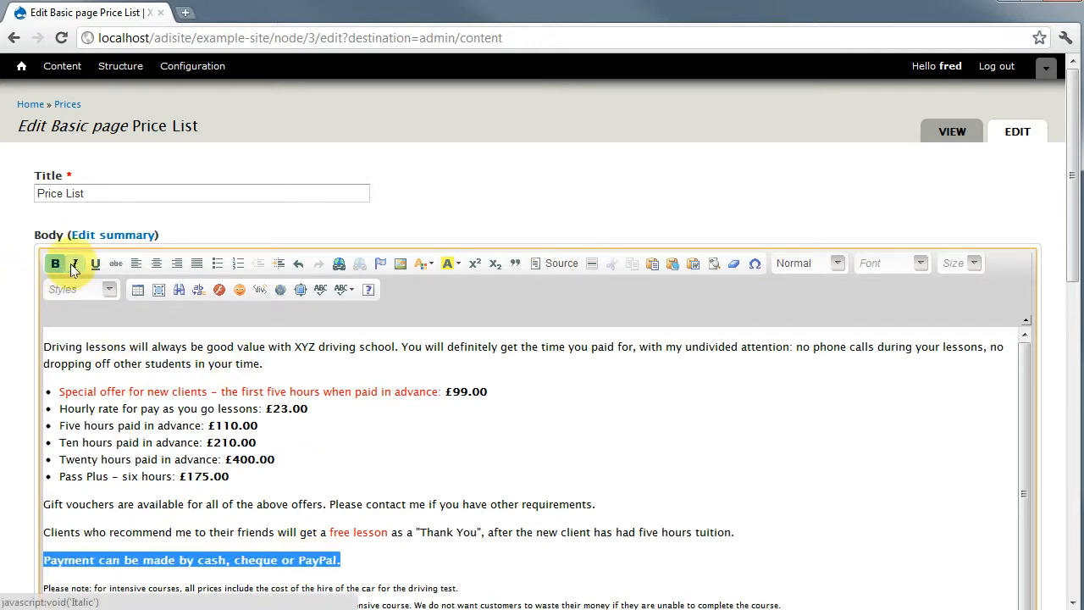
pyautogui.click(55, 264)
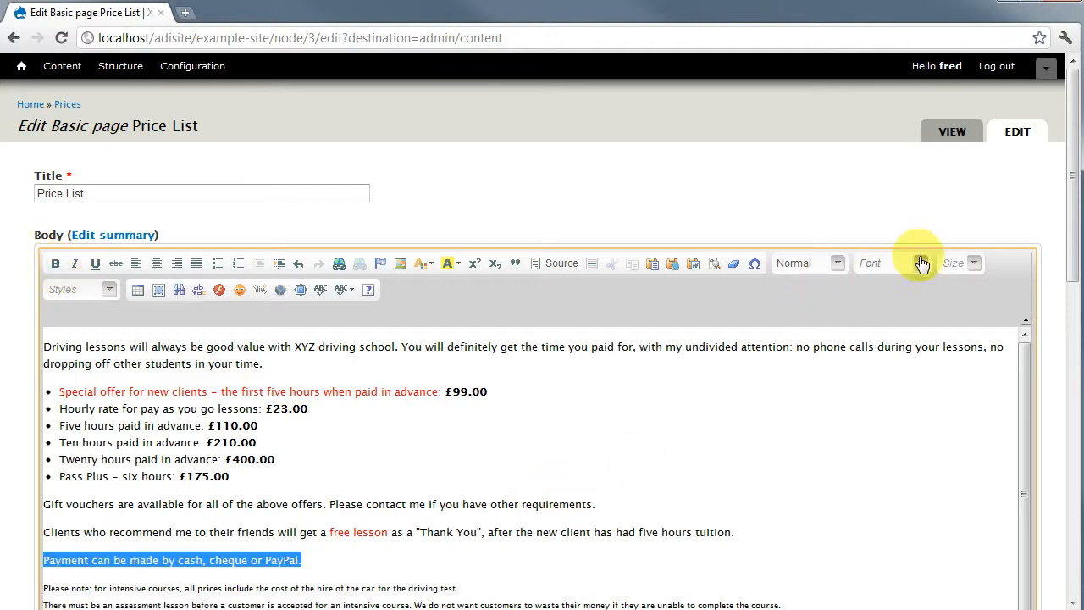
# Step: Try the Heading 2 paragraph format on the payment sentence, then return it to Normal
pyautogui.click(838, 265)
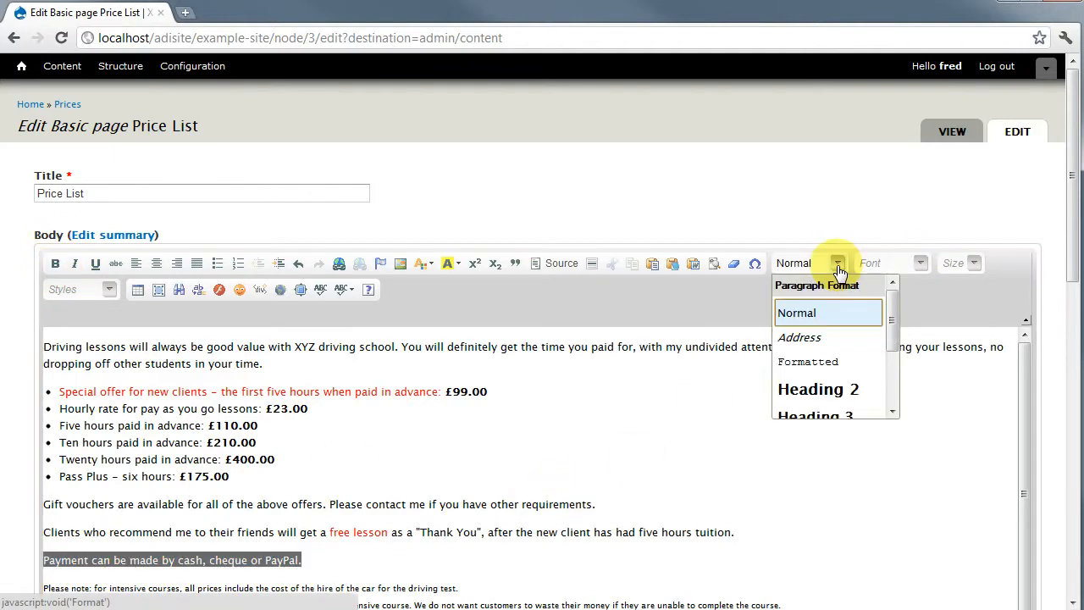
pyautogui.click(842, 388)
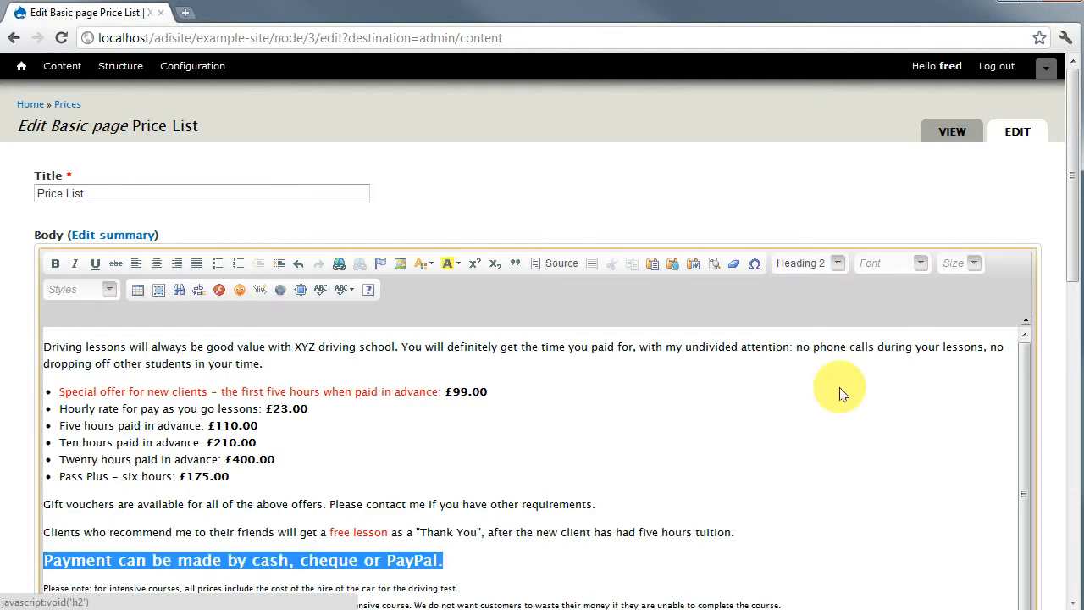
pyautogui.click(834, 264)
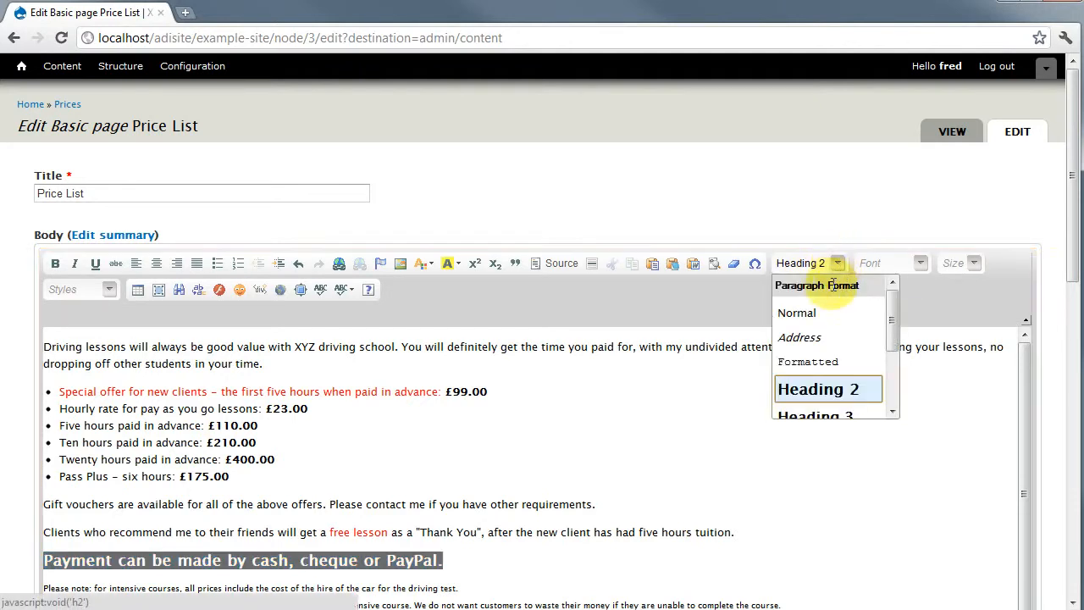
pyautogui.click(800, 312)
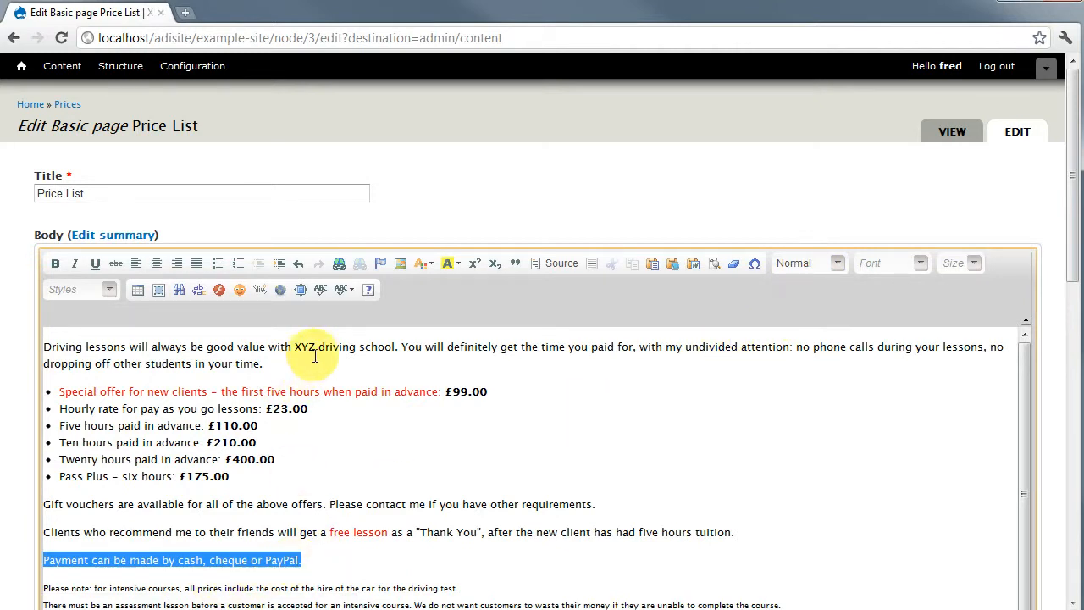
# Step: Try violet text colour on the payment sentence, then strip its formatting
pyautogui.click(424, 264)
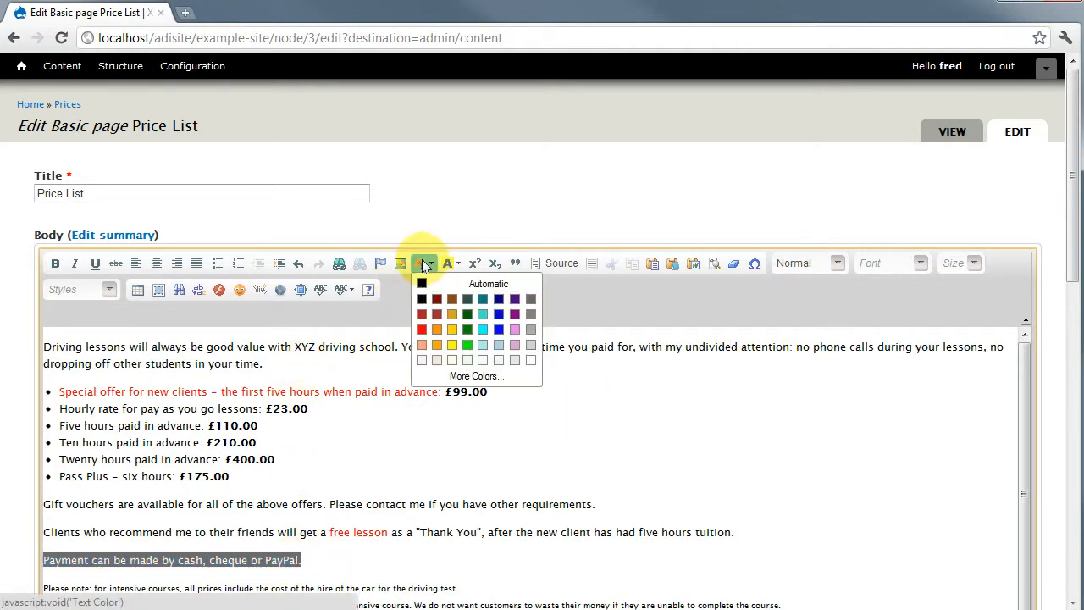
pyautogui.click(515, 331)
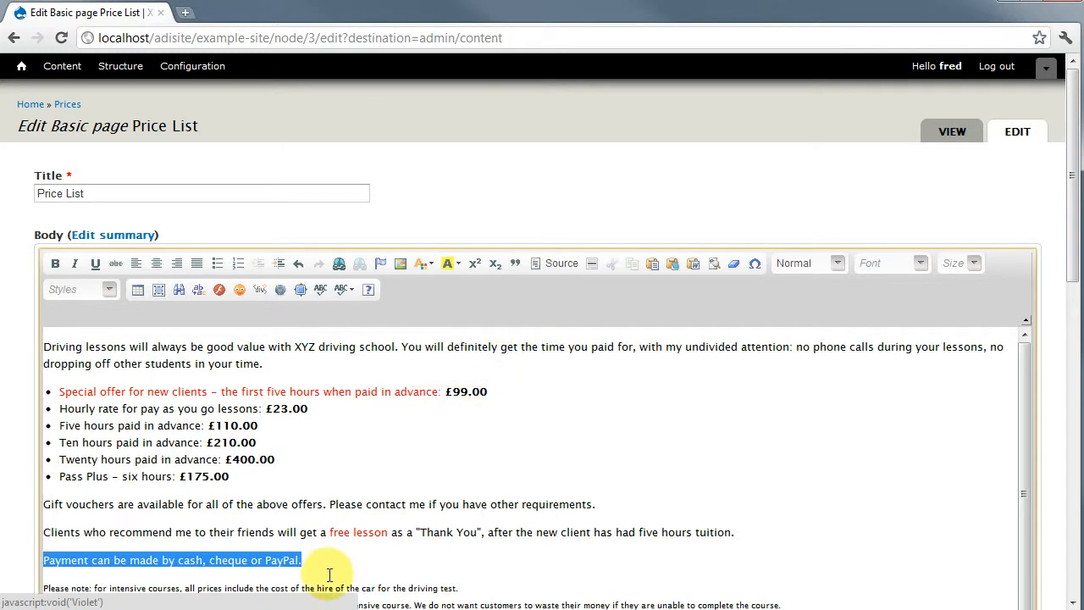
pyautogui.click(391, 560)
pyautogui.moveTo(329, 561); pyautogui.dragTo(38, 560)
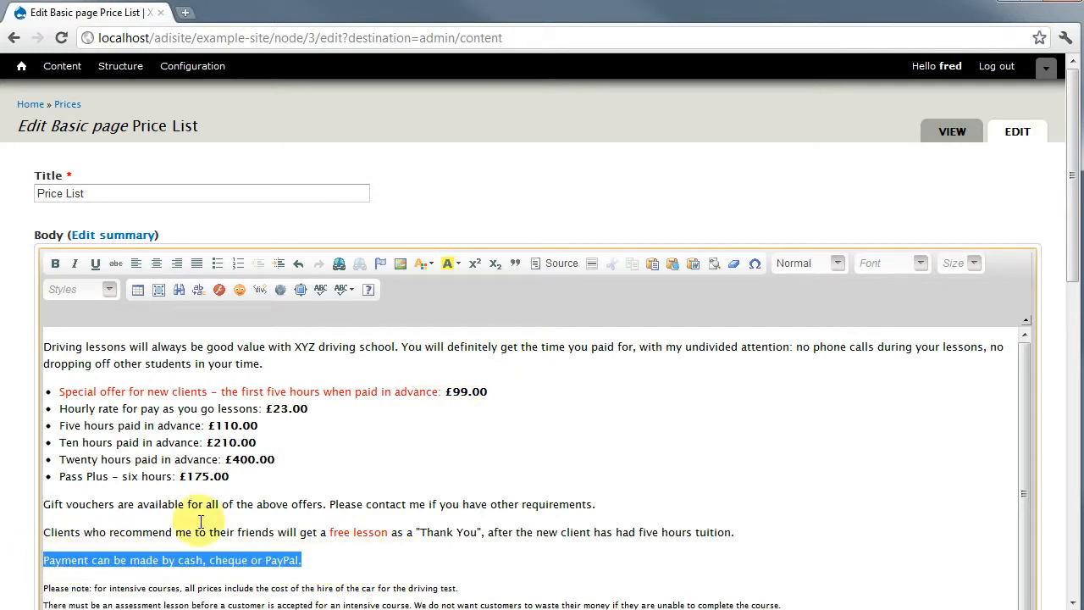
pyautogui.click(734, 265)
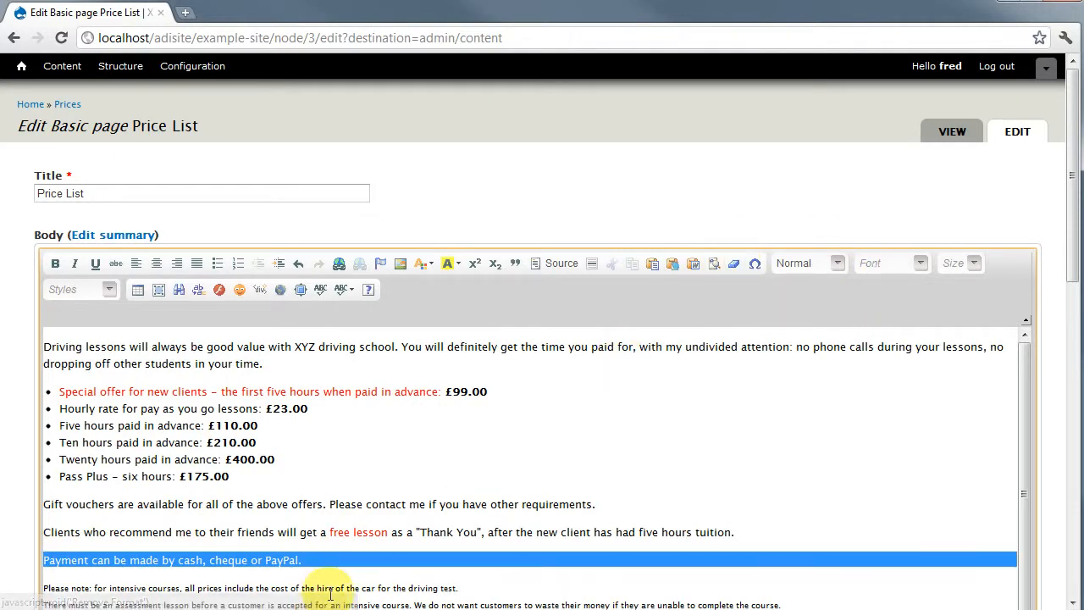
pyautogui.click(352, 556)
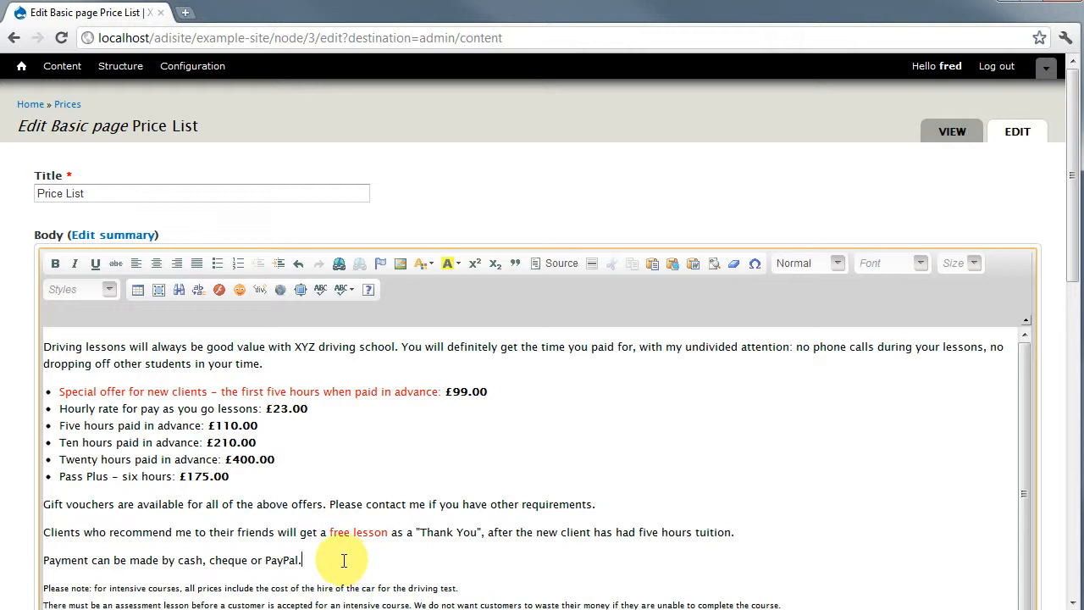
# Step: Indent the payment paragraph two levels, then take both indents off again
pyautogui.moveTo(322, 562); pyautogui.dragTo(37, 560)
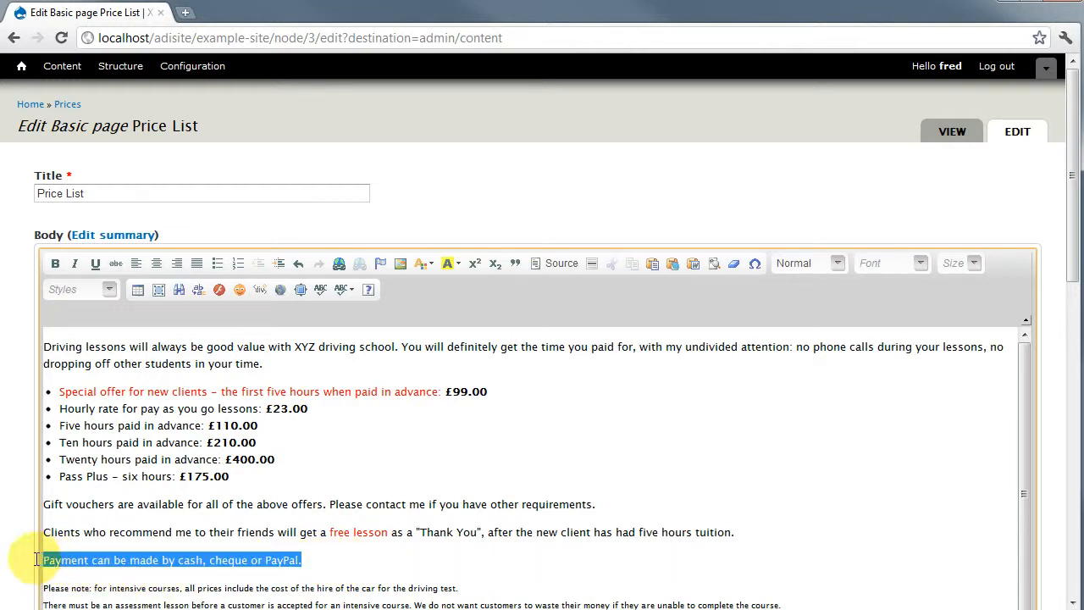
pyautogui.click(280, 268)
pyautogui.click(279, 268)
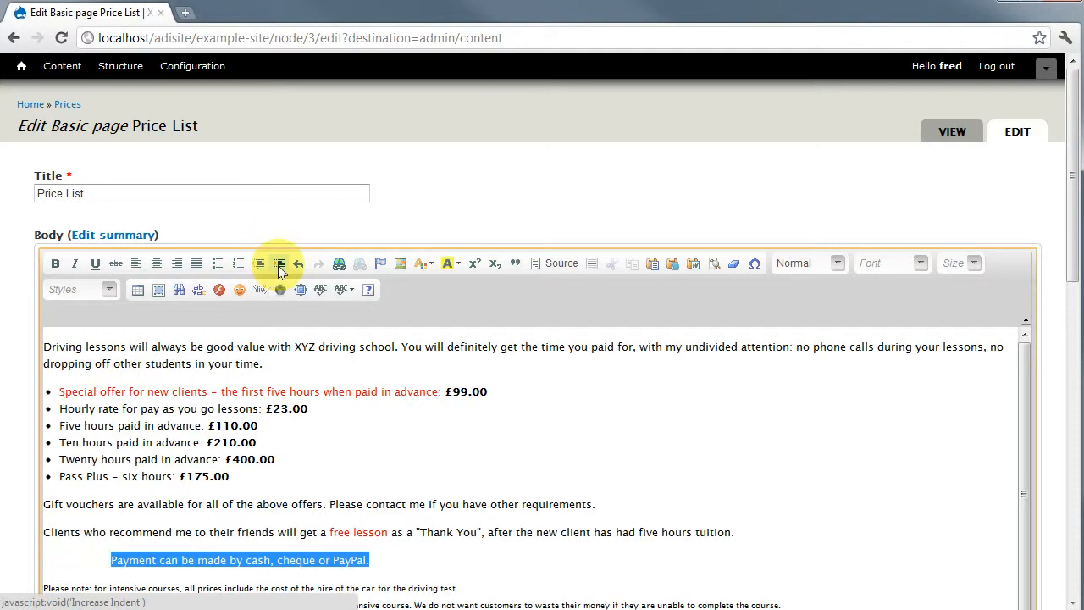
pyautogui.click(261, 266)
pyautogui.click(261, 266)
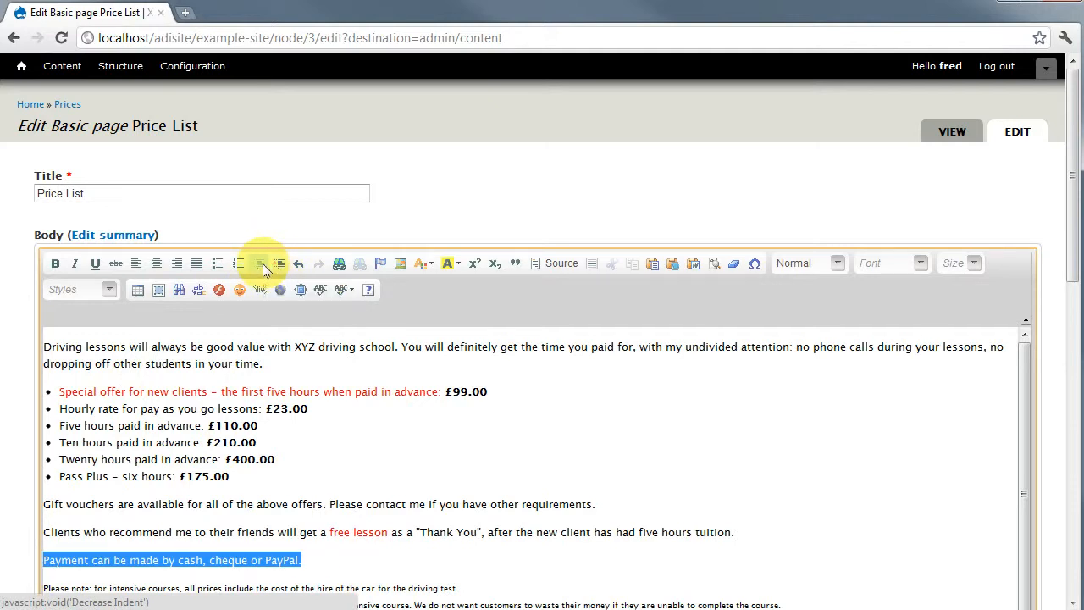
# Step: Try right and centre alignment on the payment paragraph, then align it left
pyautogui.click(178, 263)
pyautogui.click(157, 264)
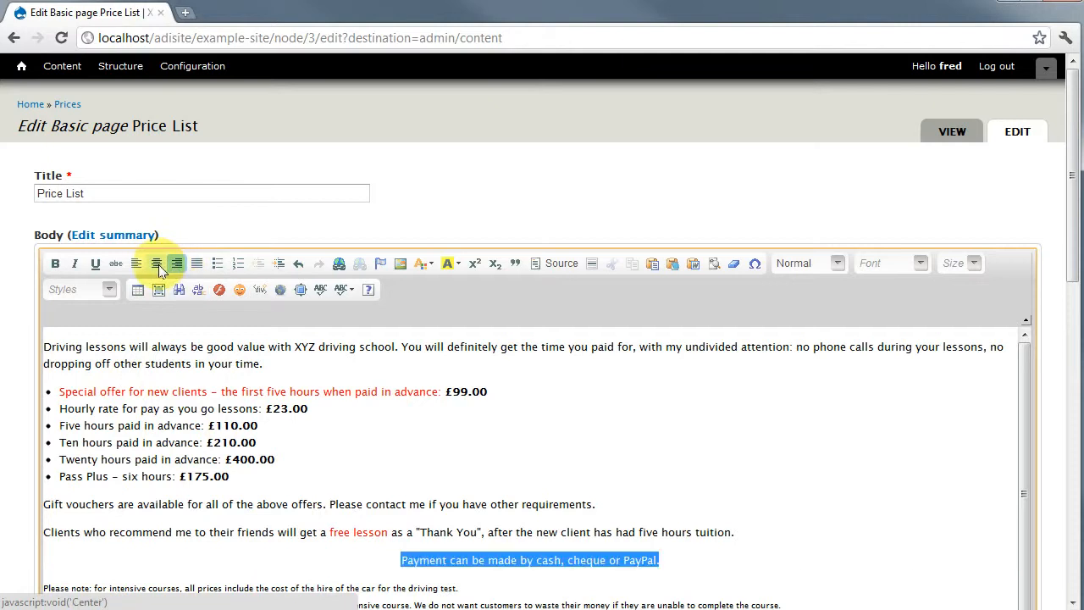
pyautogui.click(137, 265)
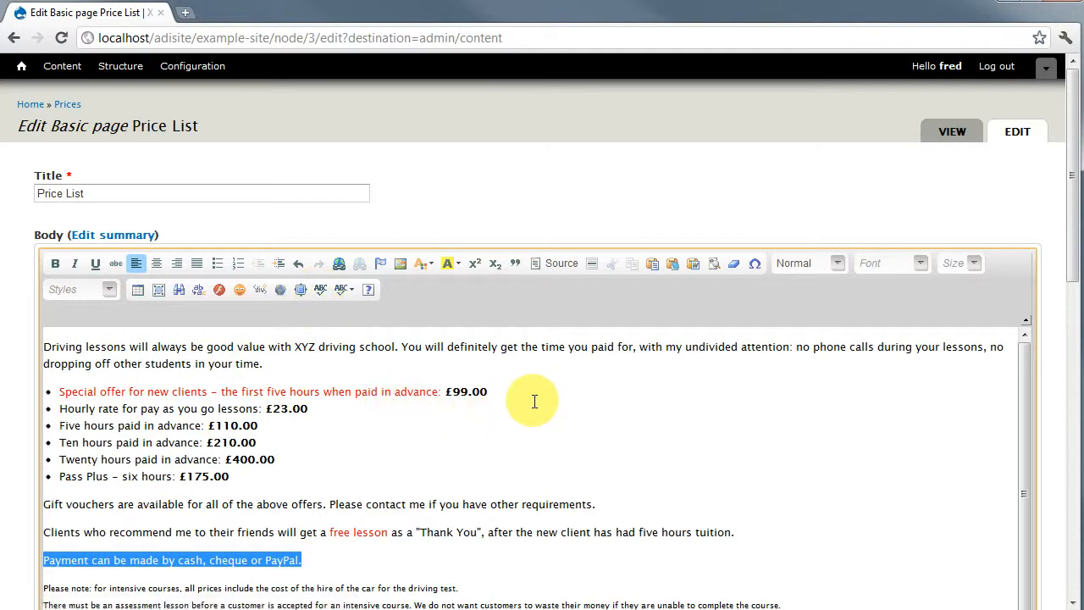
# Step: Deselect the payment sentence and review the rest of the edit form, including text format, image upload, menu settings and the save options
pyautogui.scroll(-4, 534, 402)
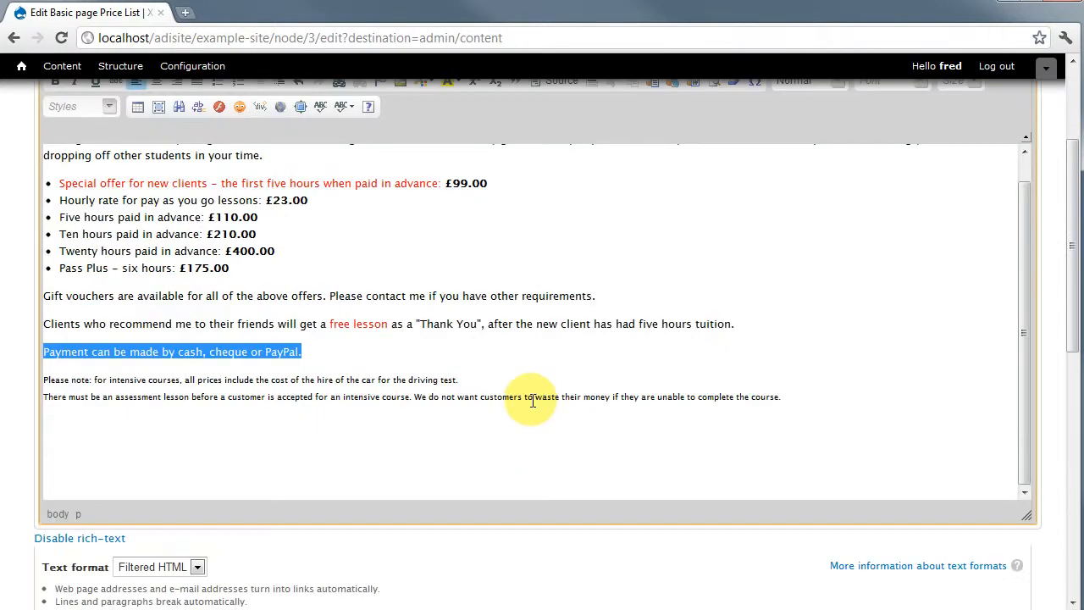
pyautogui.scroll(2, 533, 400)
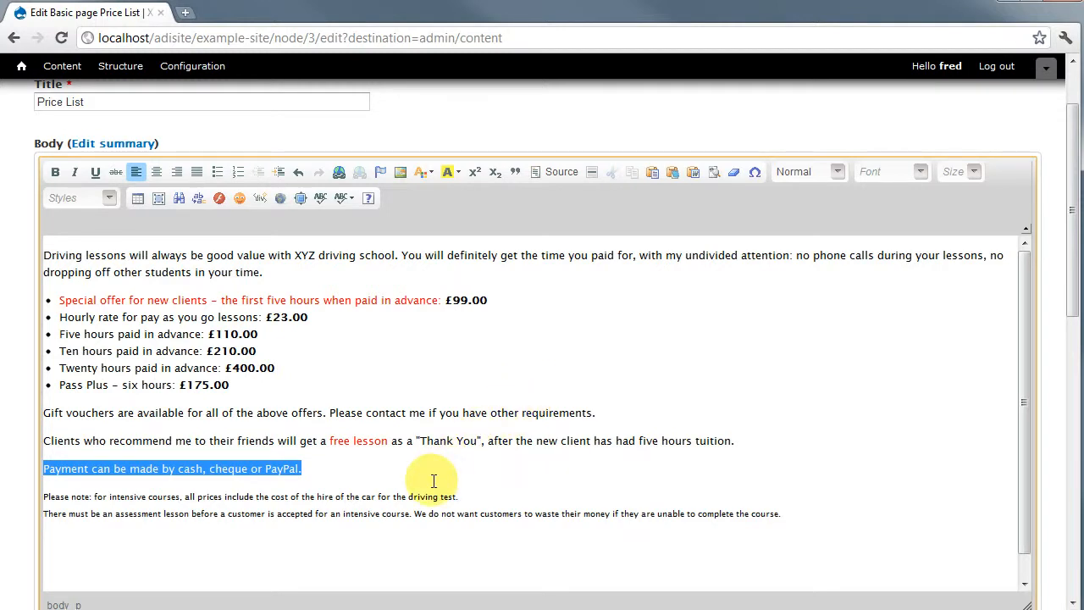
pyautogui.click(605, 479)
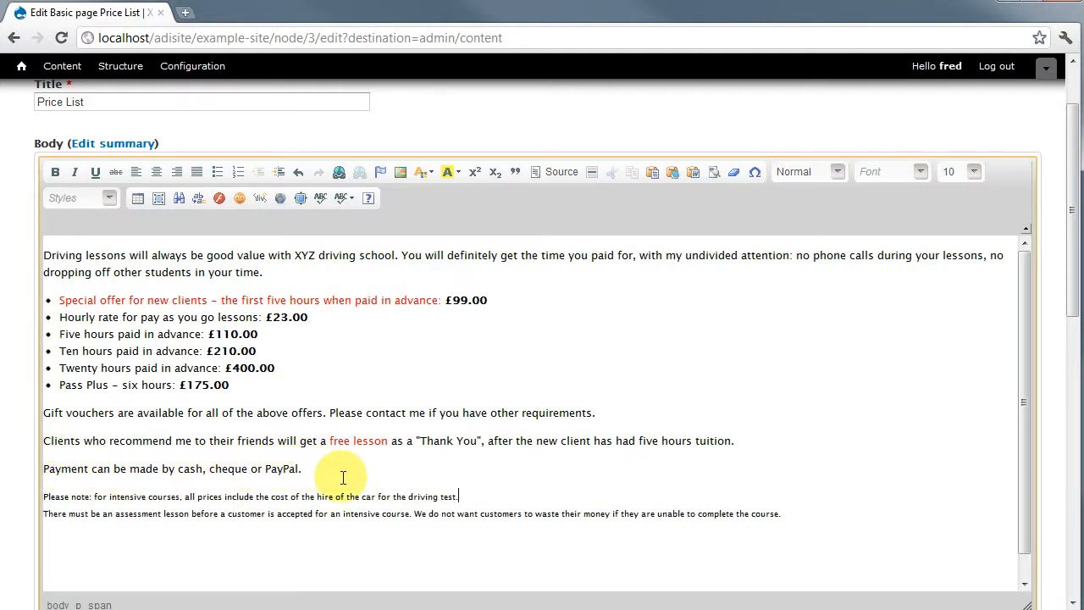
pyautogui.scroll(-10, 343, 477)
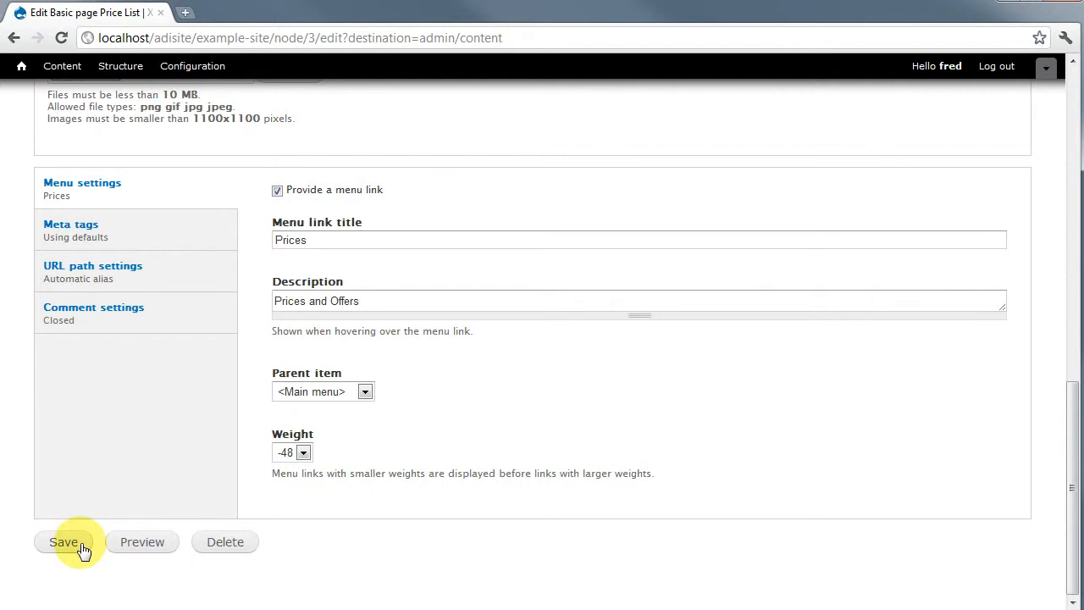
pyautogui.scroll(8, 477, 452)
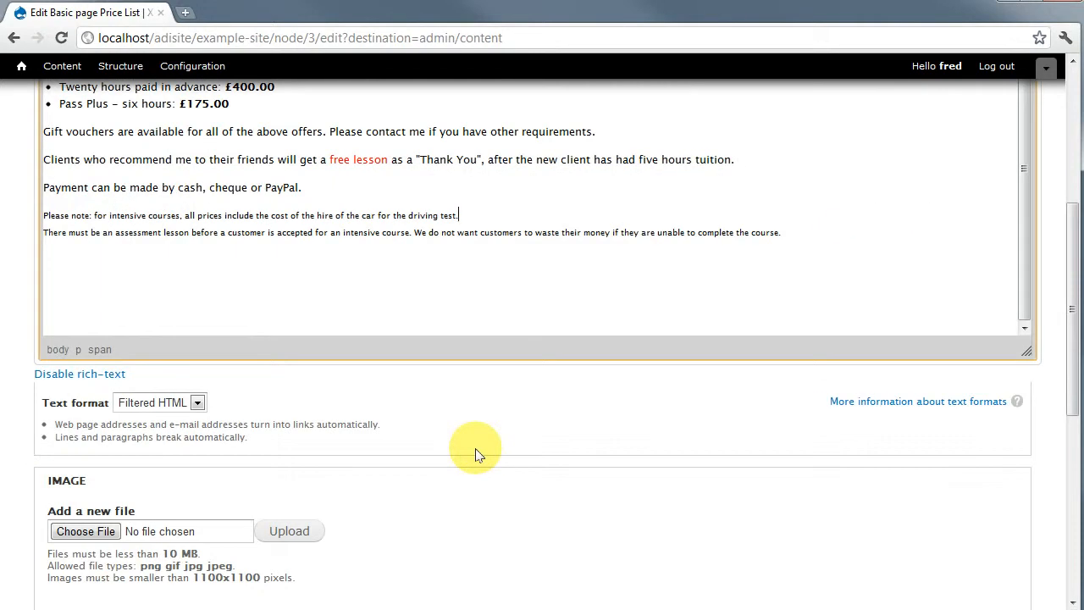
pyautogui.scroll(-9, 448, 501)
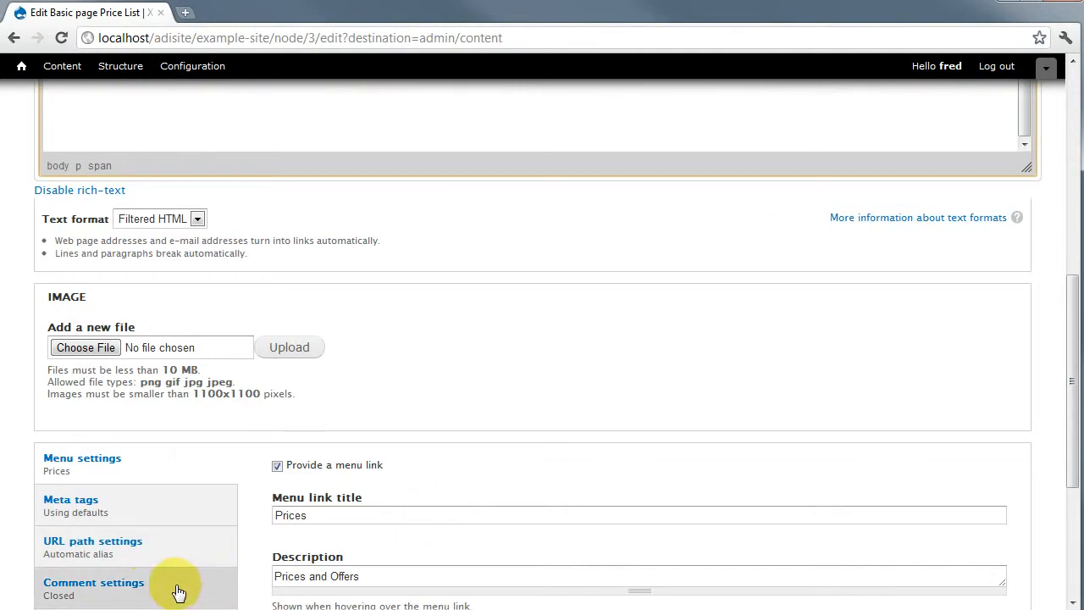
pyautogui.scroll(6, 102, 593)
pyautogui.scroll(5, 119, 598)
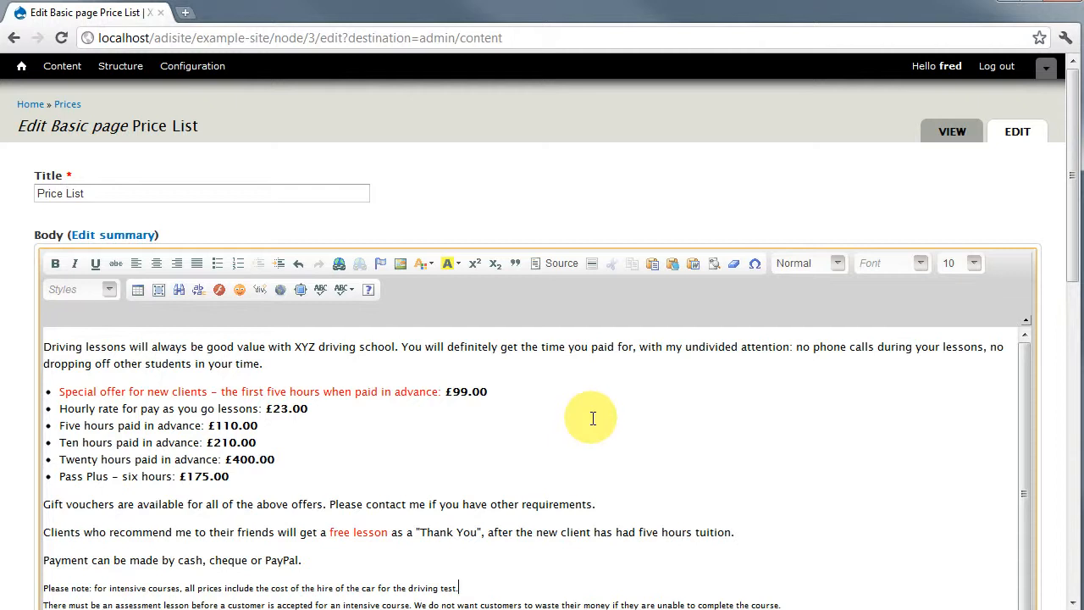
pyautogui.scroll(-3, 585, 415)
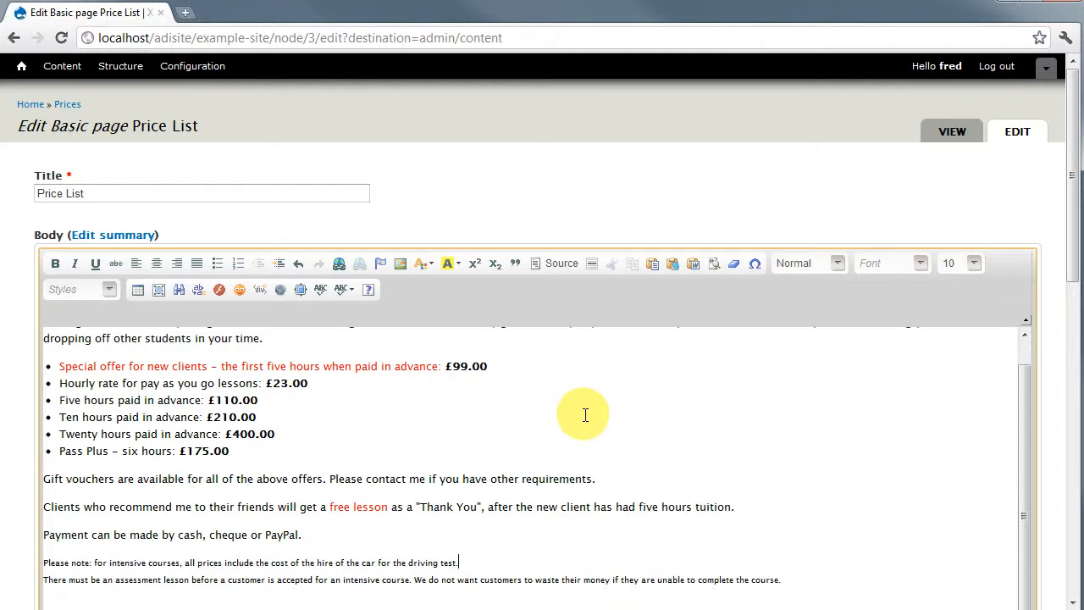
pyautogui.scroll(4, 626, 415)
pyautogui.scroll(-10, 189, 574)
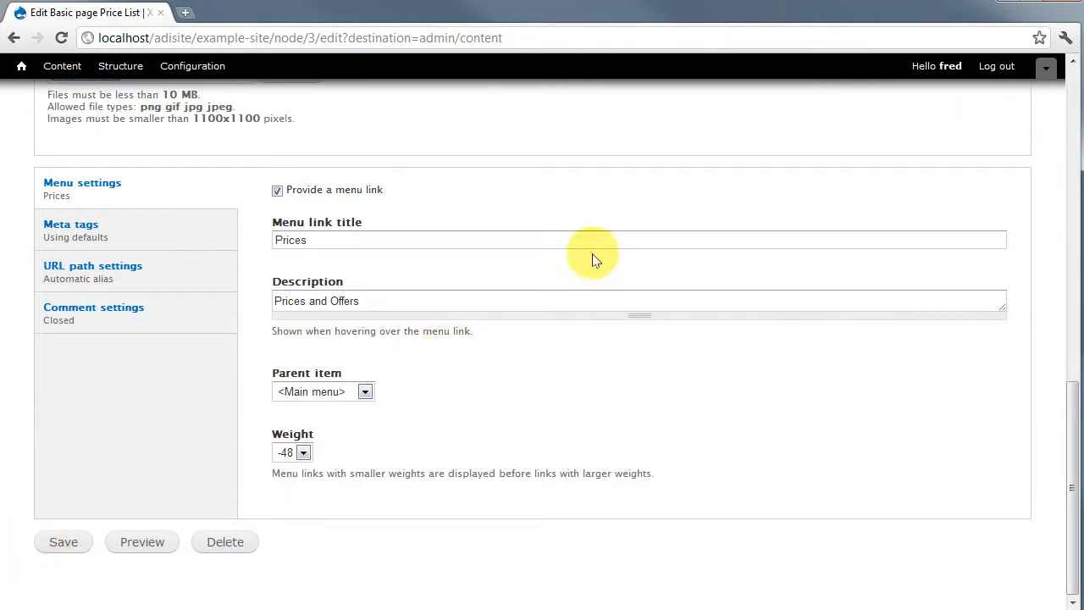
pyautogui.scroll(6, 593, 254)
pyautogui.scroll(3, 582, 252)
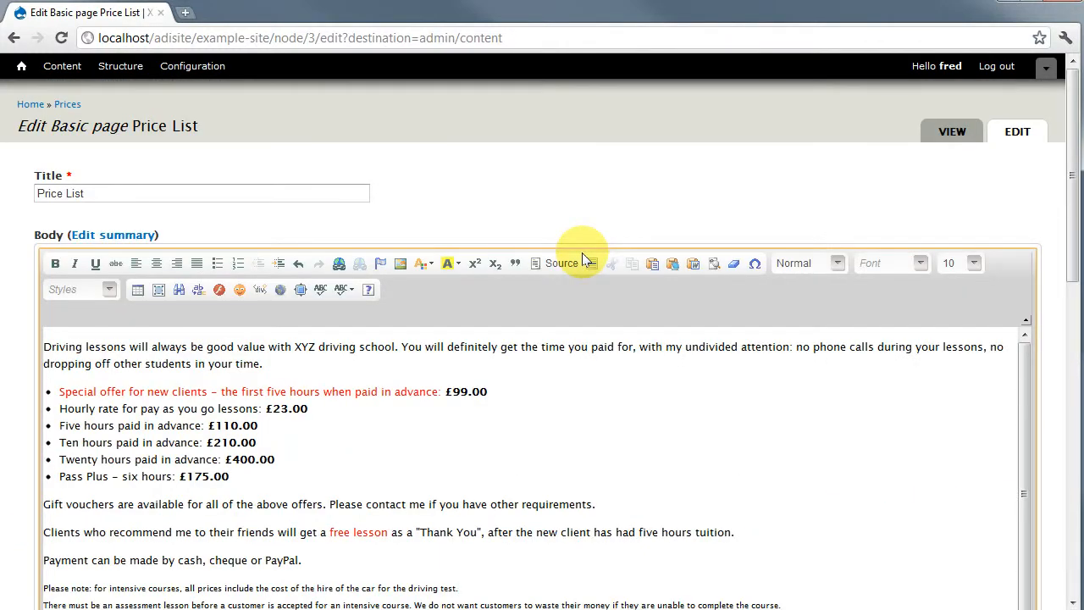
# Step: Delete the entire body text of the Price List page, then abandon the edit by going to the site's home page without saving
pyautogui.scroll(-3, 423, 398)
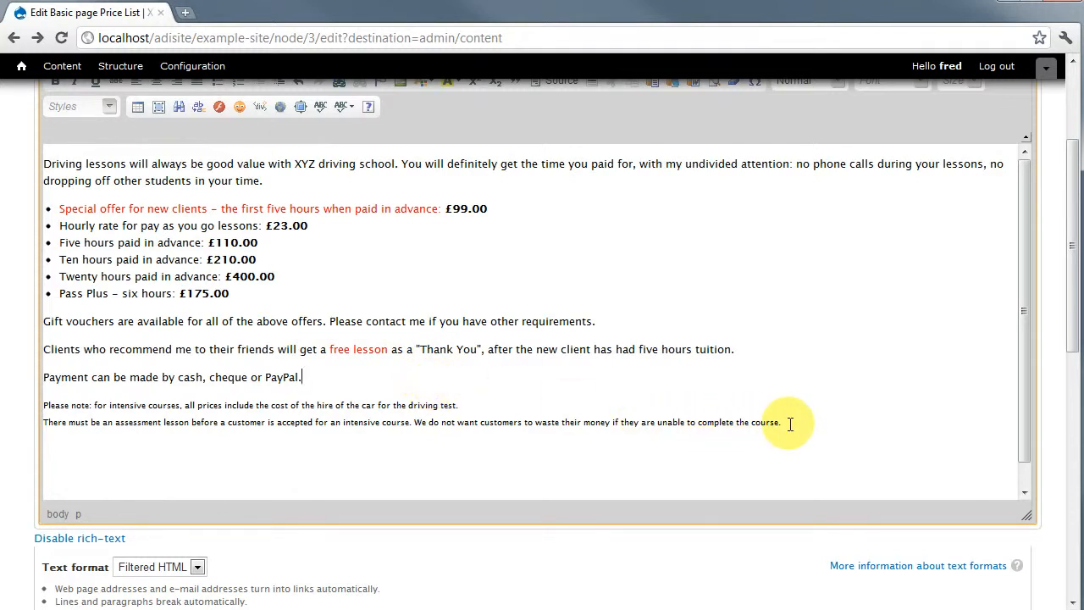
pyautogui.scroll(1, 790, 424)
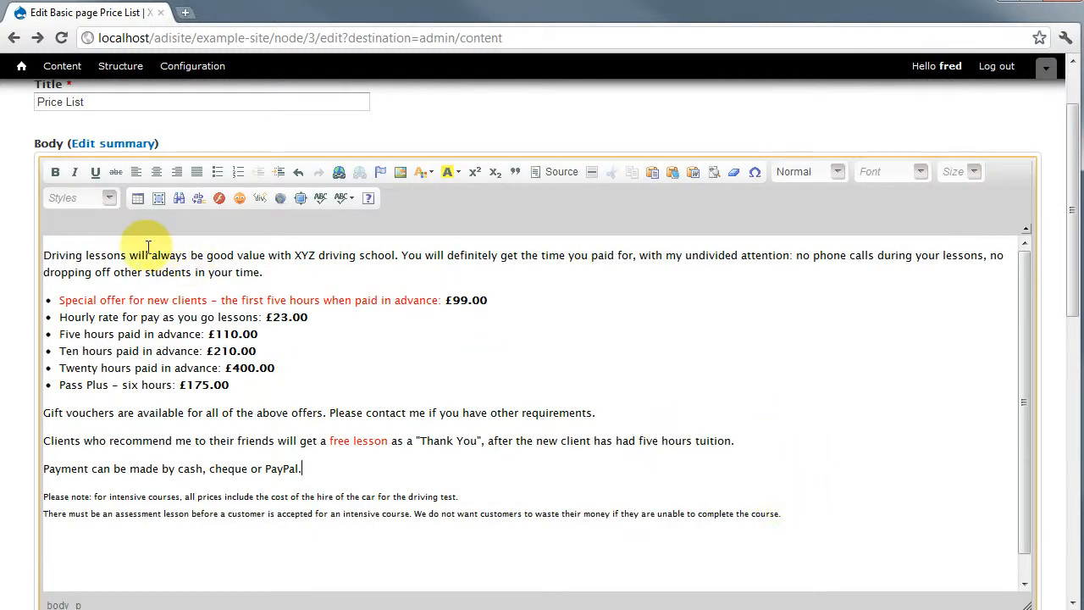
pyautogui.click(44, 256)
pyautogui.moveTo(43, 256); pyautogui.dragTo(822, 534)
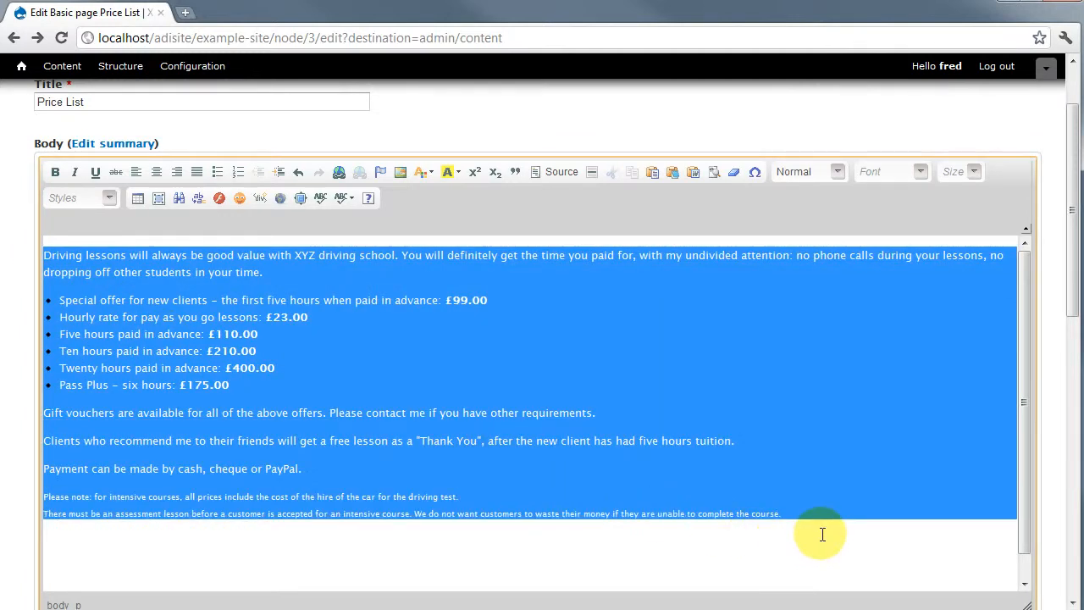
pyautogui.press('Delete')
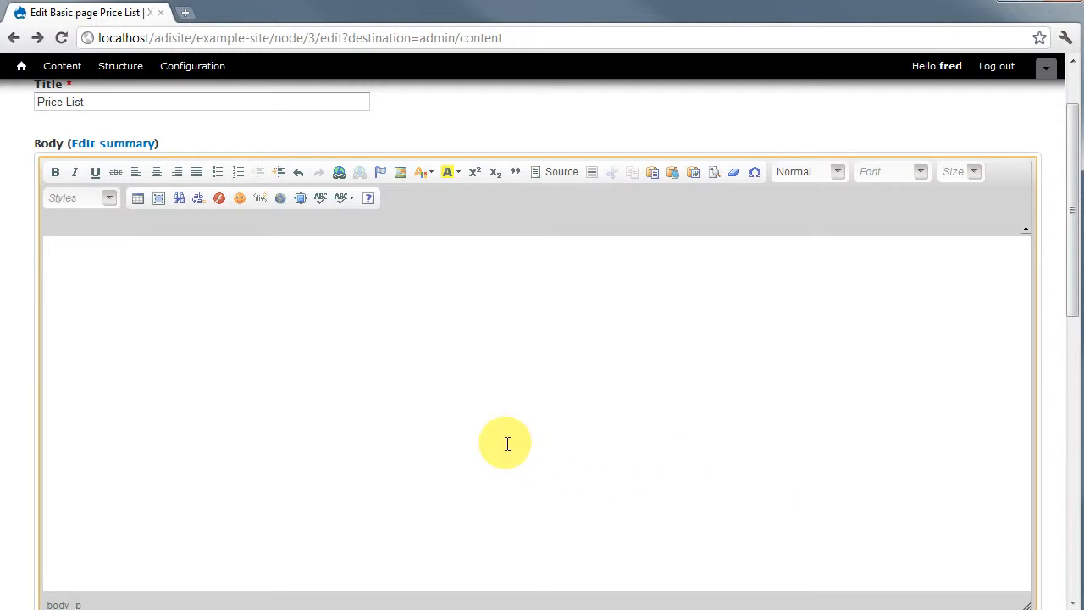
pyautogui.scroll(-10, 358, 452)
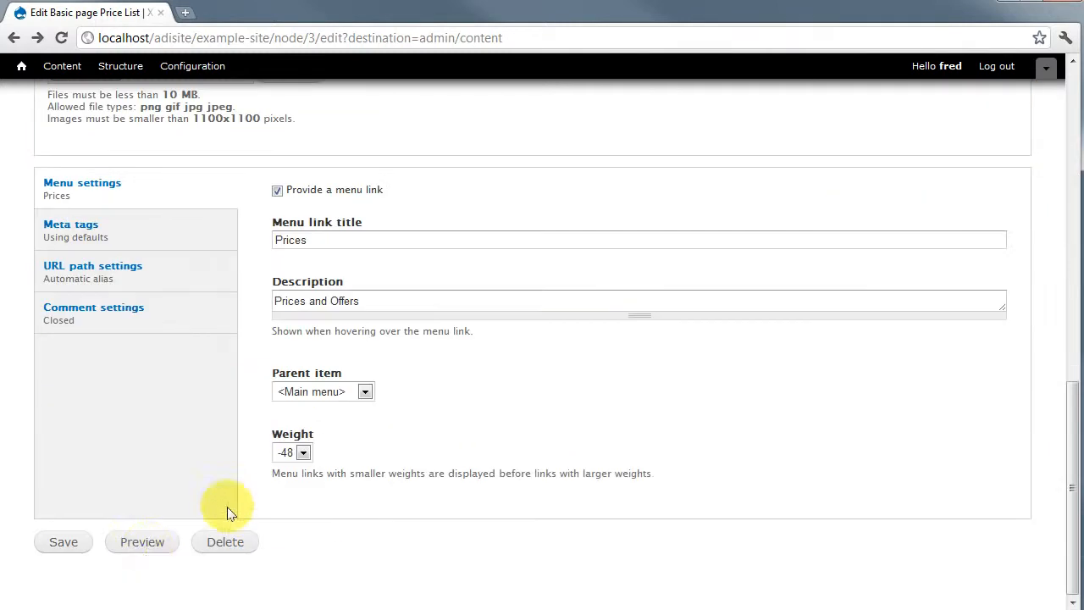
pyautogui.scroll(10, 419, 460)
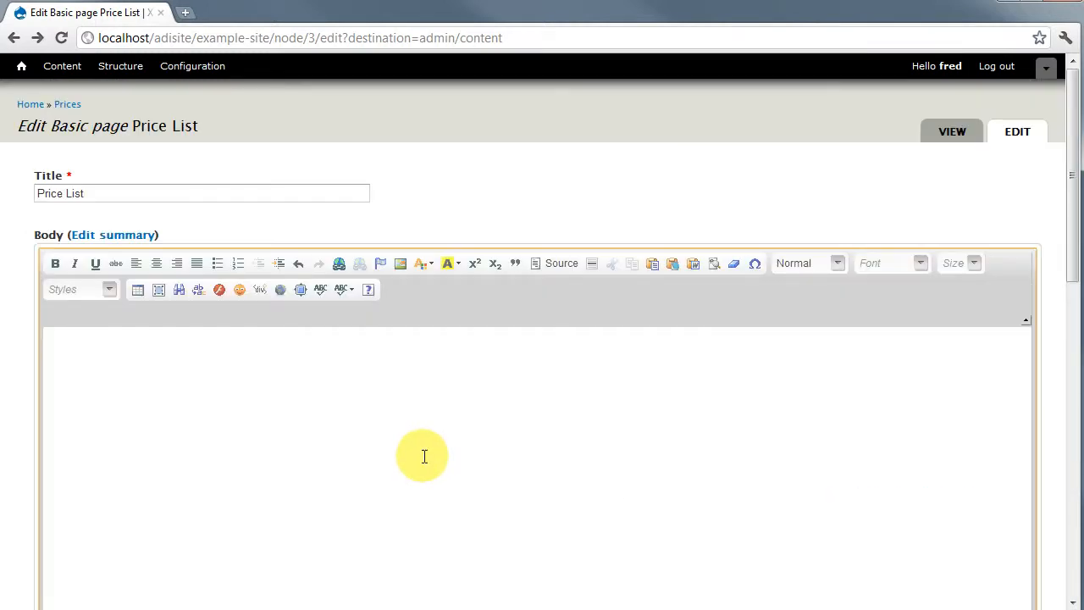
pyautogui.click(23, 68)
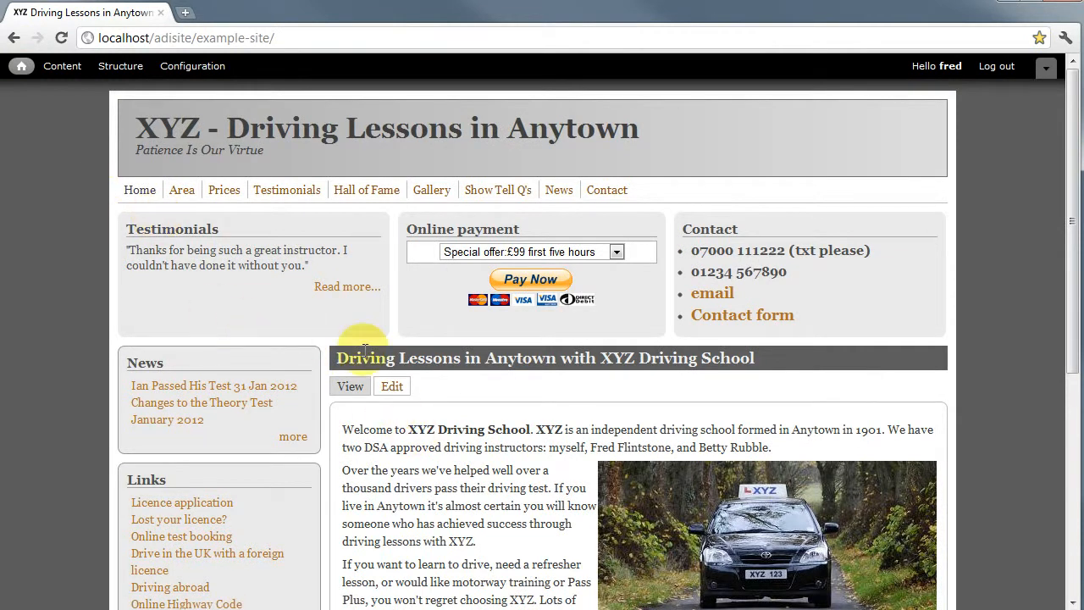
# Step: Open the site's Prices page and check its published content down to the footer
pyautogui.click(222, 193)
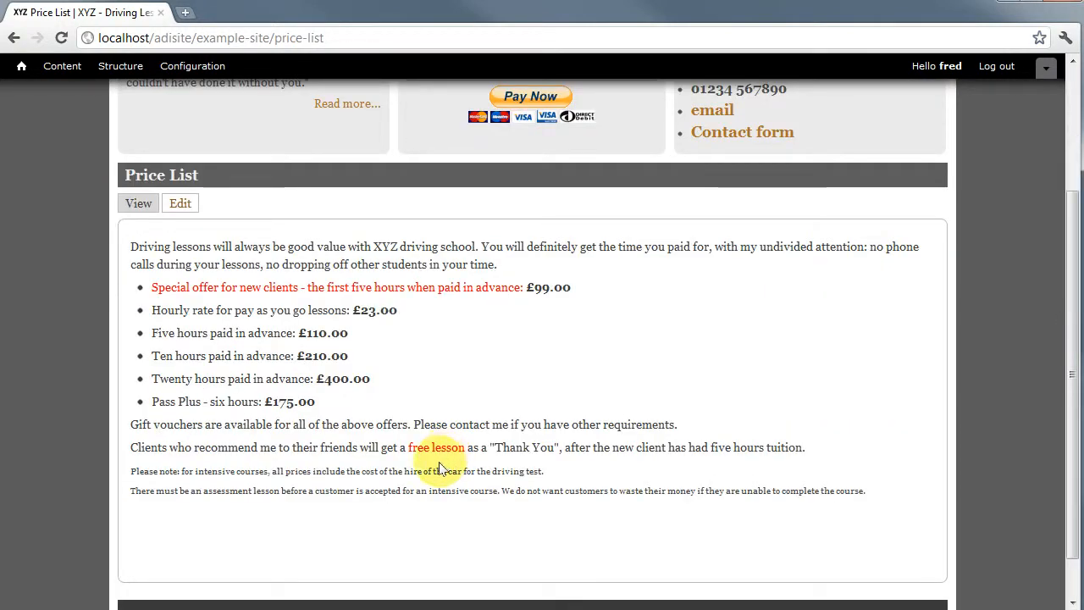
pyautogui.scroll(-2, 424, 415)
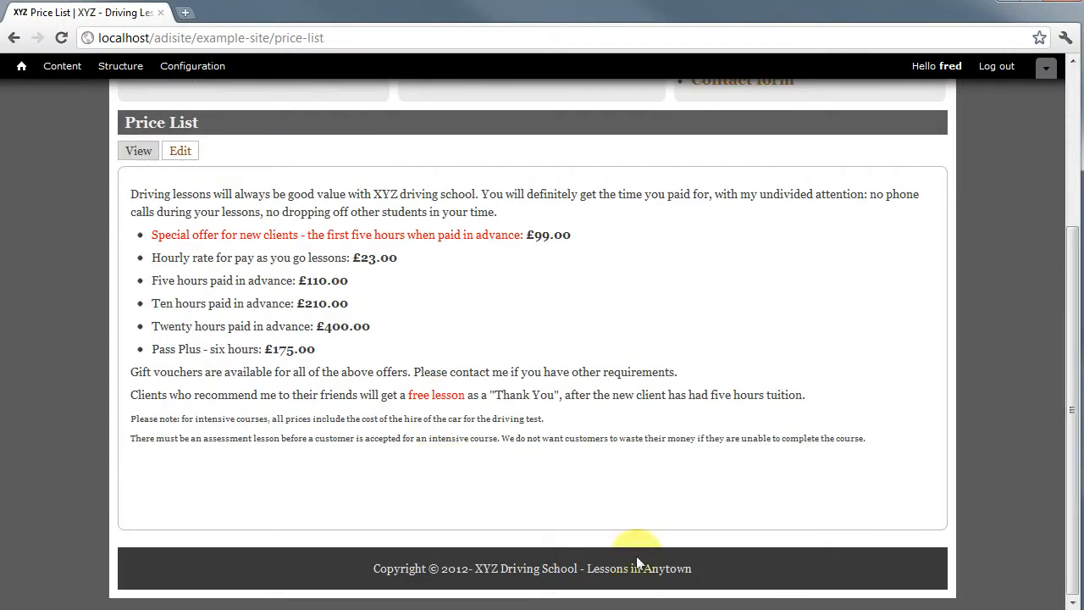
pyautogui.scroll(2, 327, 469)
# Step: Open the Price List page for editing and look through the form from the body text to the menu settings
pyautogui.click(188, 338)
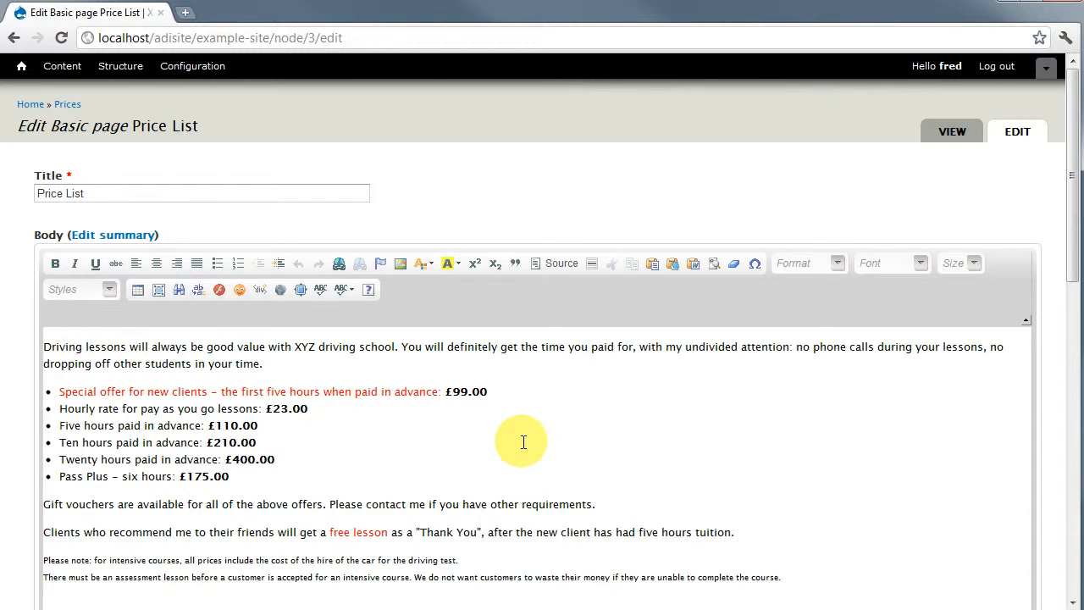
pyautogui.scroll(-3, 523, 440)
pyautogui.scroll(-2, 523, 440)
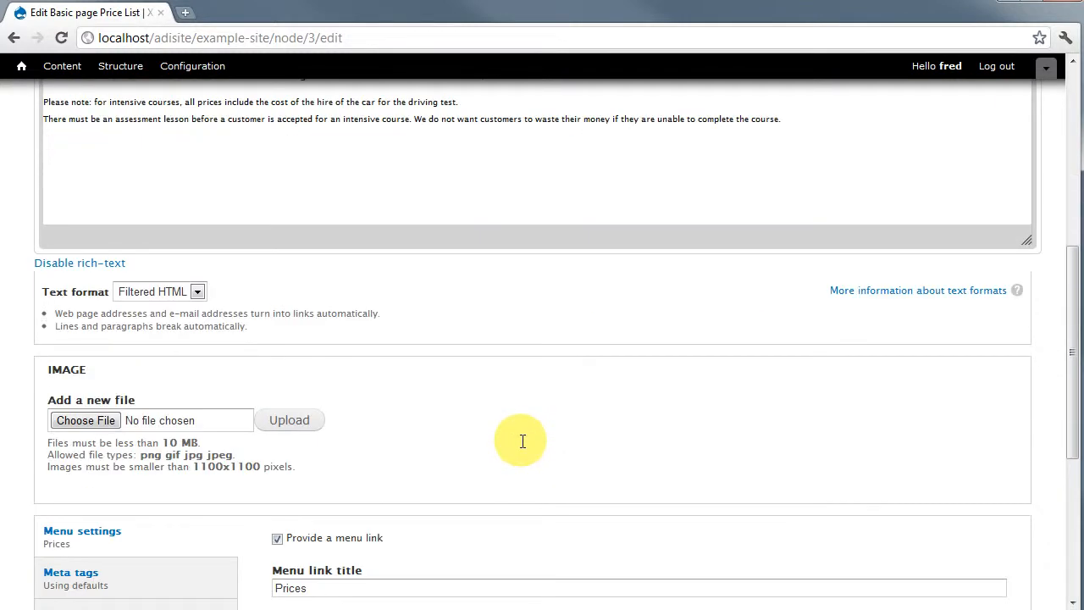
pyautogui.scroll(5, 520, 440)
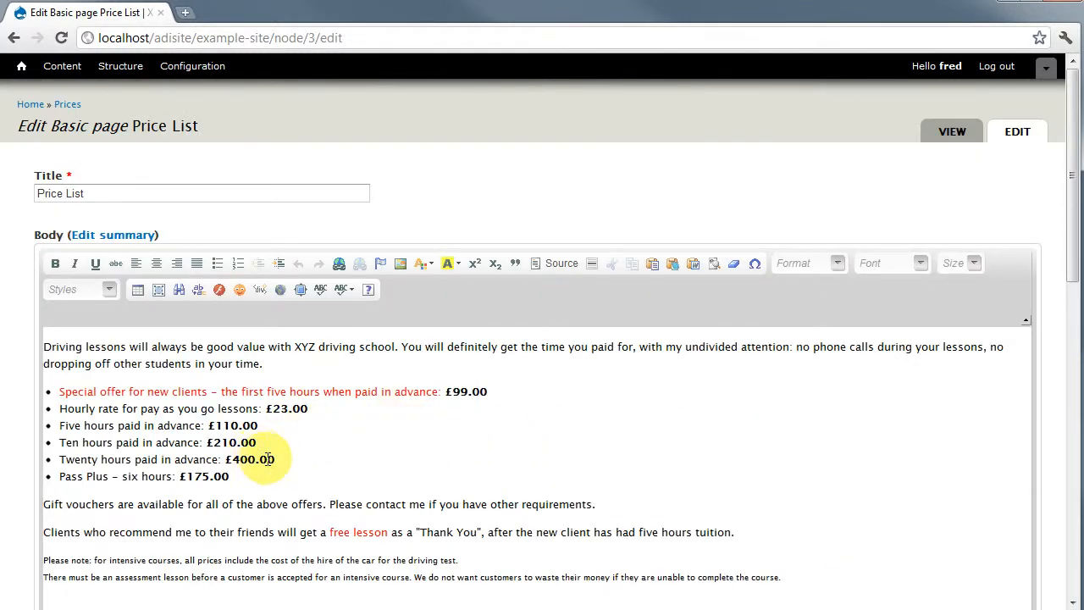
pyautogui.scroll(-9, 266, 452)
pyautogui.scroll(-1, 99, 431)
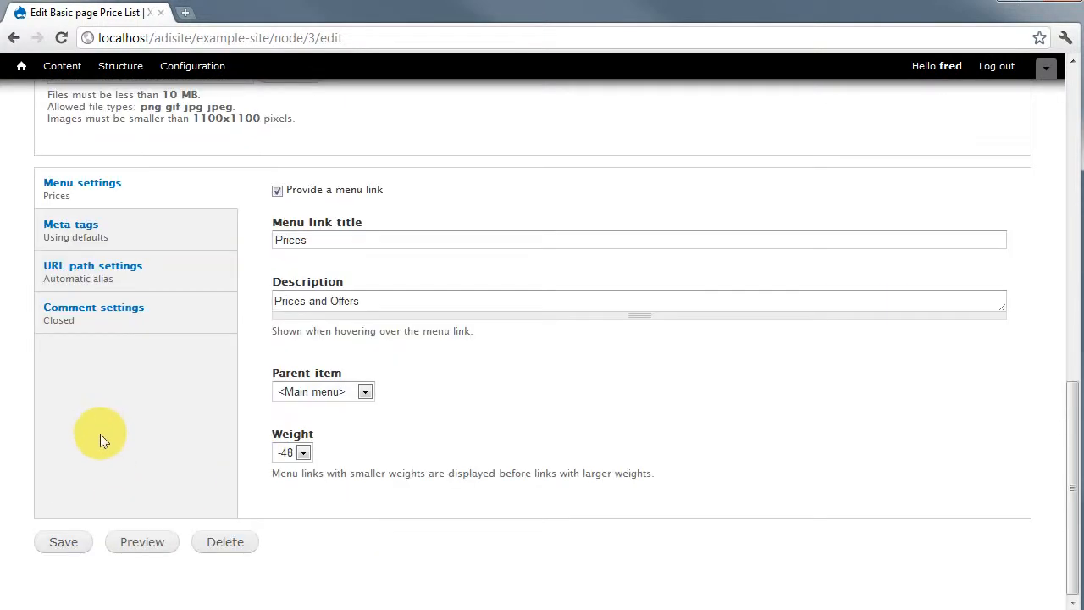
# Step: Preview the Price List page and review its trimmed version, full version and the edit form beneath them
pyautogui.click(137, 543)
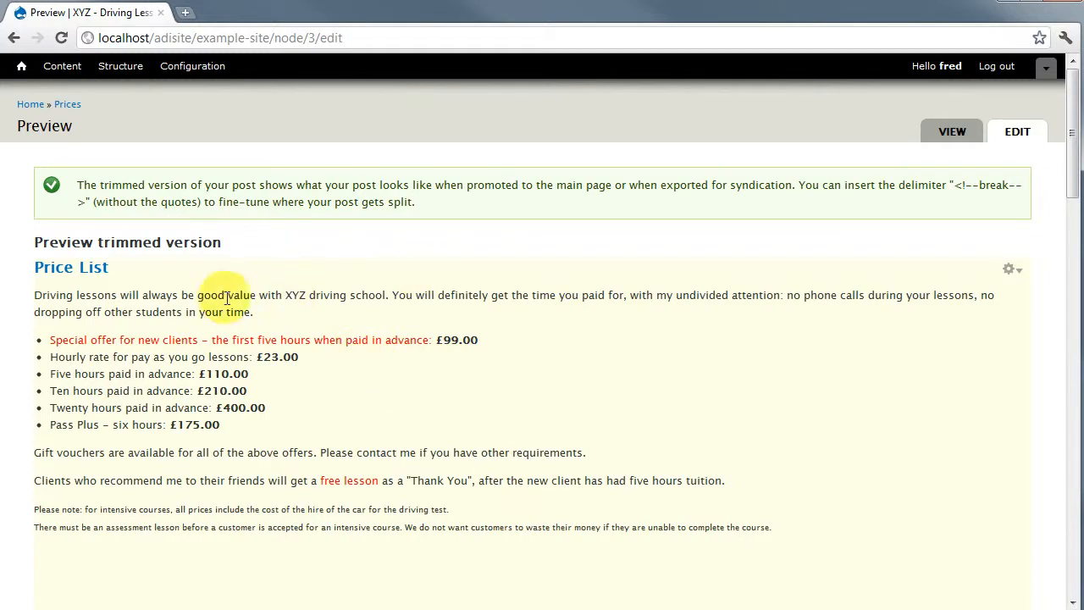
pyautogui.scroll(-3, 326, 452)
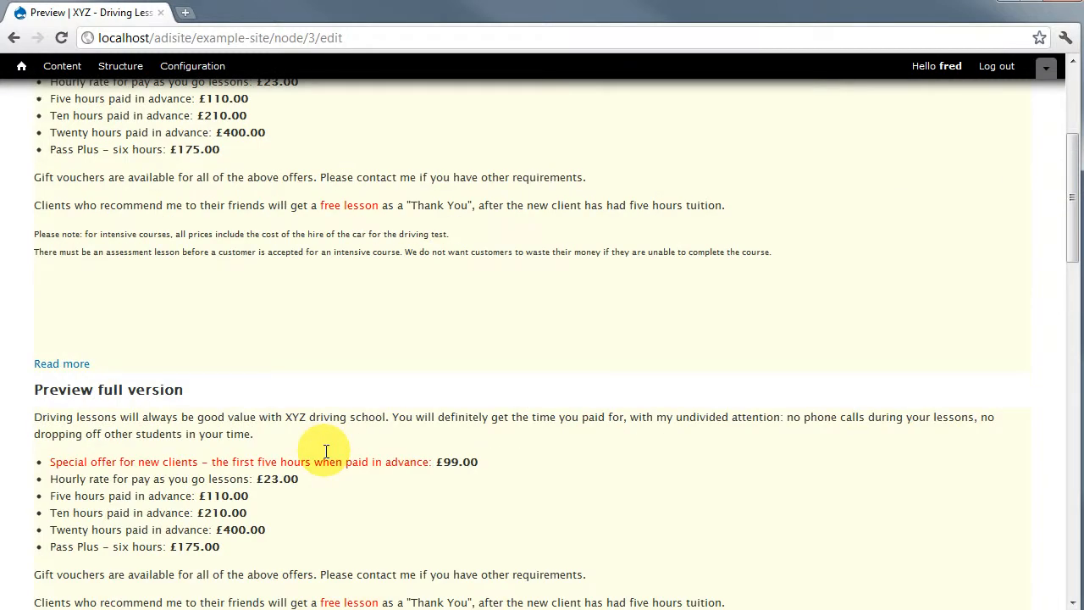
pyautogui.scroll(-3, 327, 451)
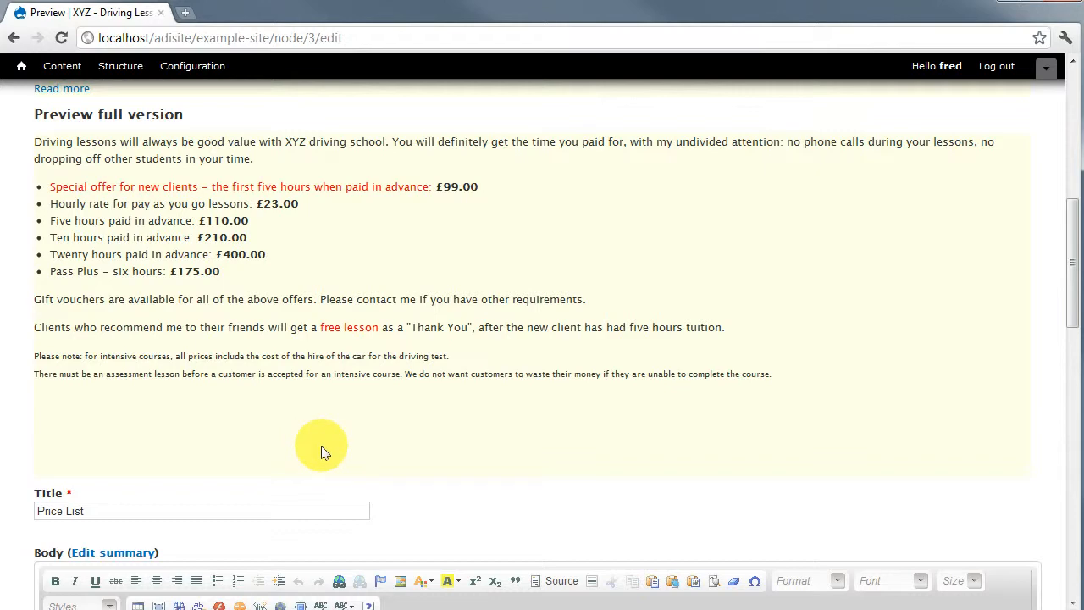
pyautogui.scroll(-12, 321, 451)
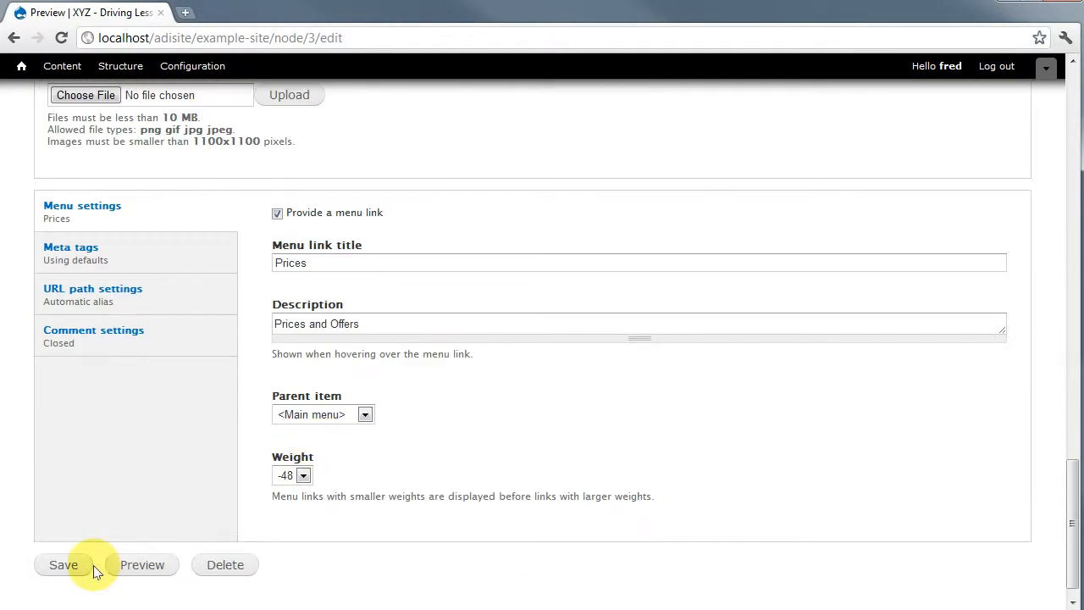
pyautogui.scroll(10, 474, 392)
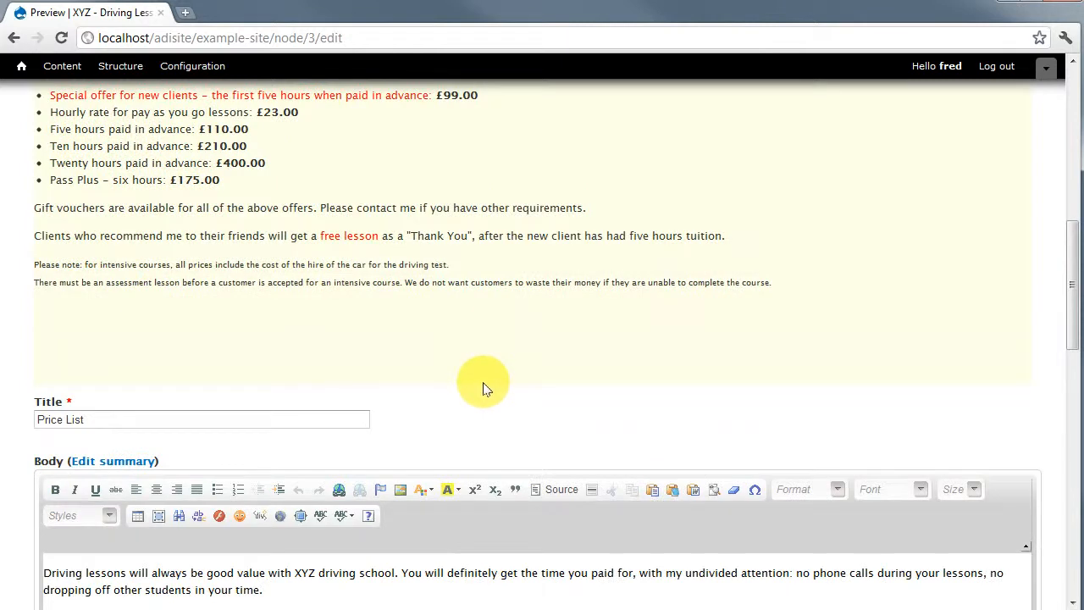
pyautogui.scroll(3, 483, 390)
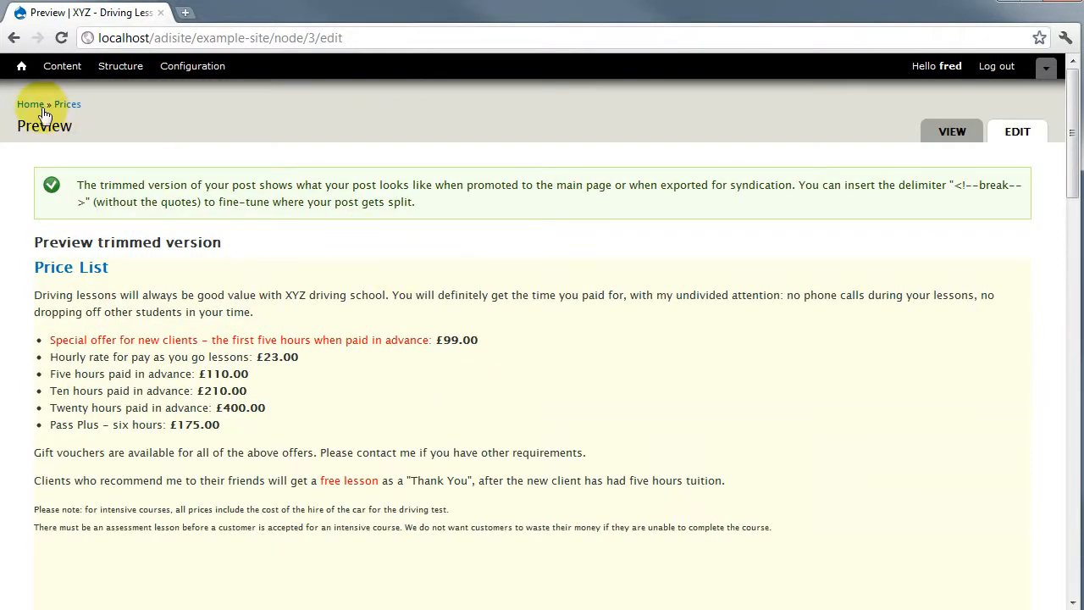
# Step: Return to the site's home page and open the configuration of the Contact block
pyautogui.click(22, 66)
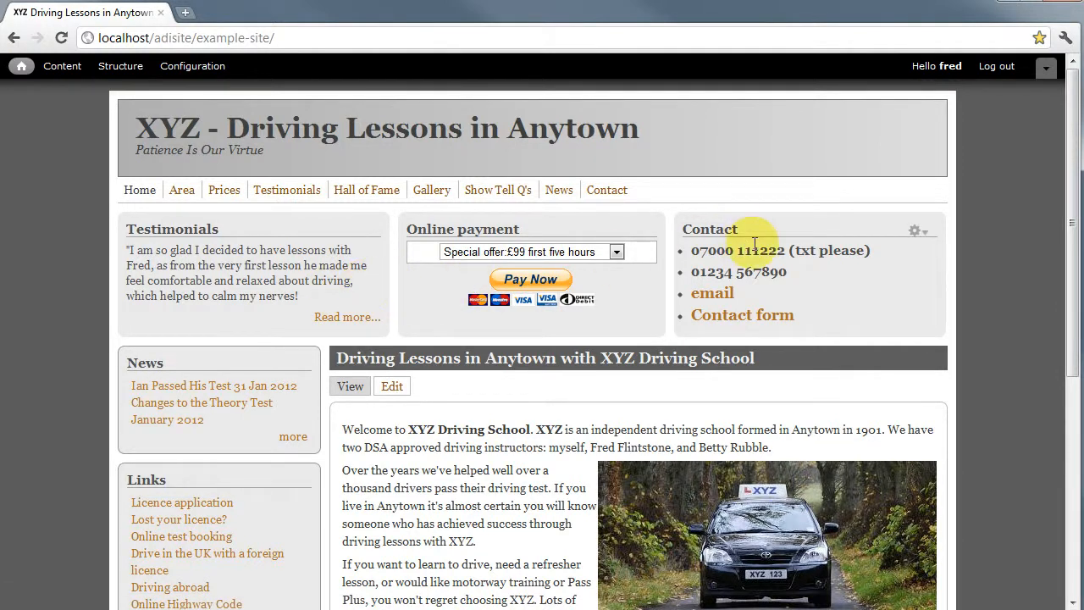
pyautogui.click(918, 235)
pyautogui.click(920, 249)
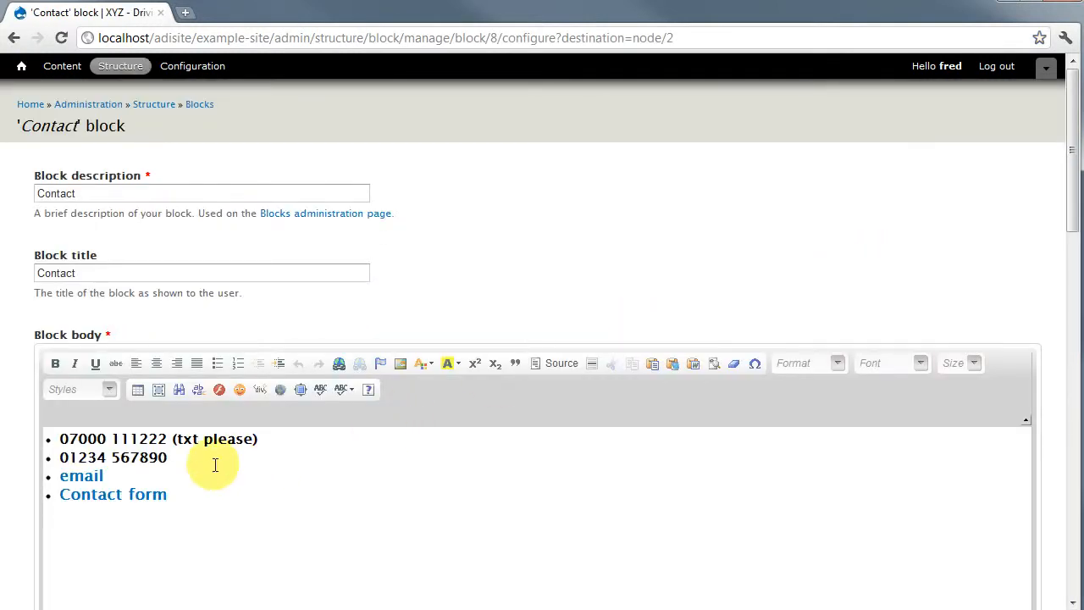
# Step: Review the Contact block's body, text format, region settings and visibility settings, then leave for the home page without saving
pyautogui.scroll(-2, 192, 384)
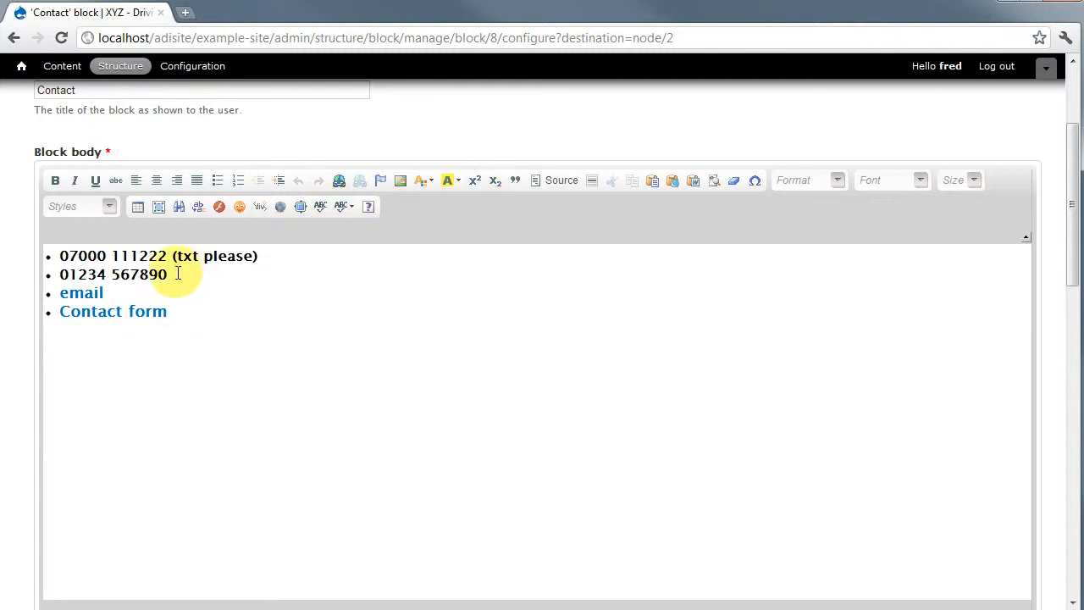
pyautogui.scroll(-3, 251, 356)
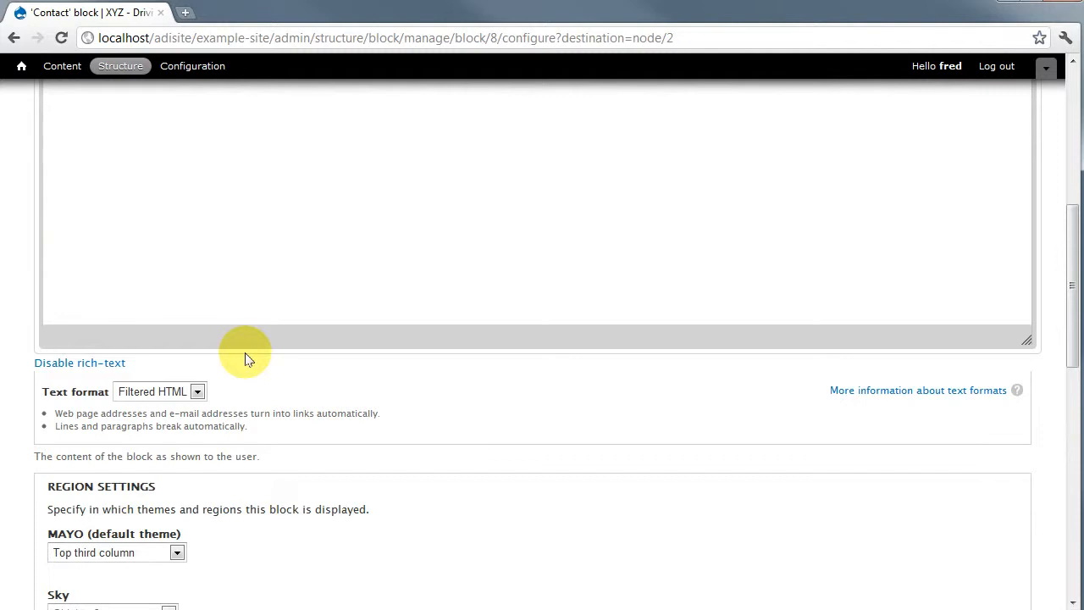
pyautogui.scroll(-6, 245, 358)
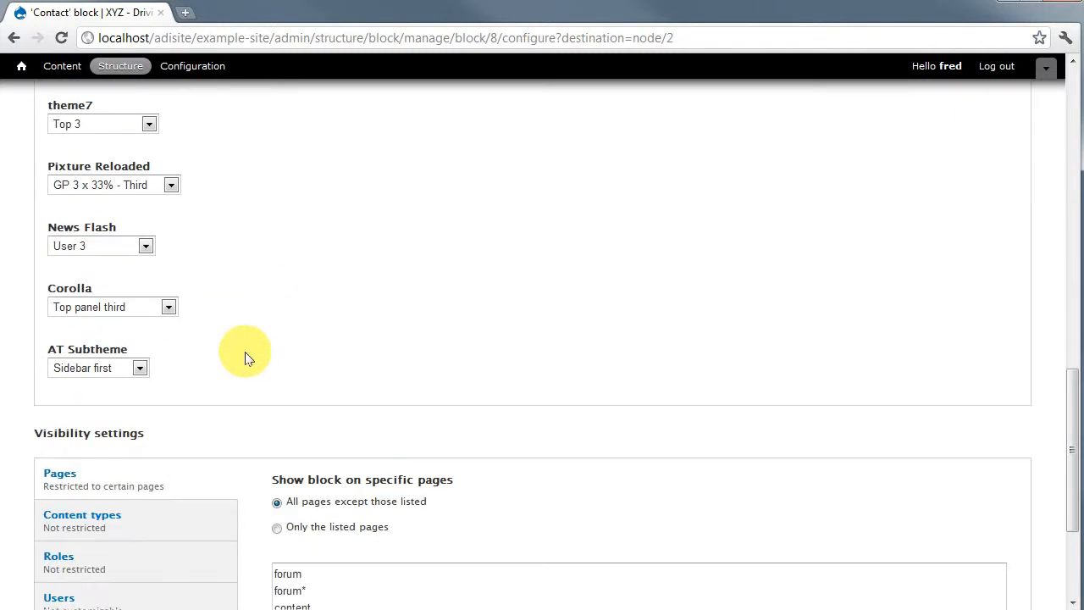
pyautogui.scroll(-3, 245, 358)
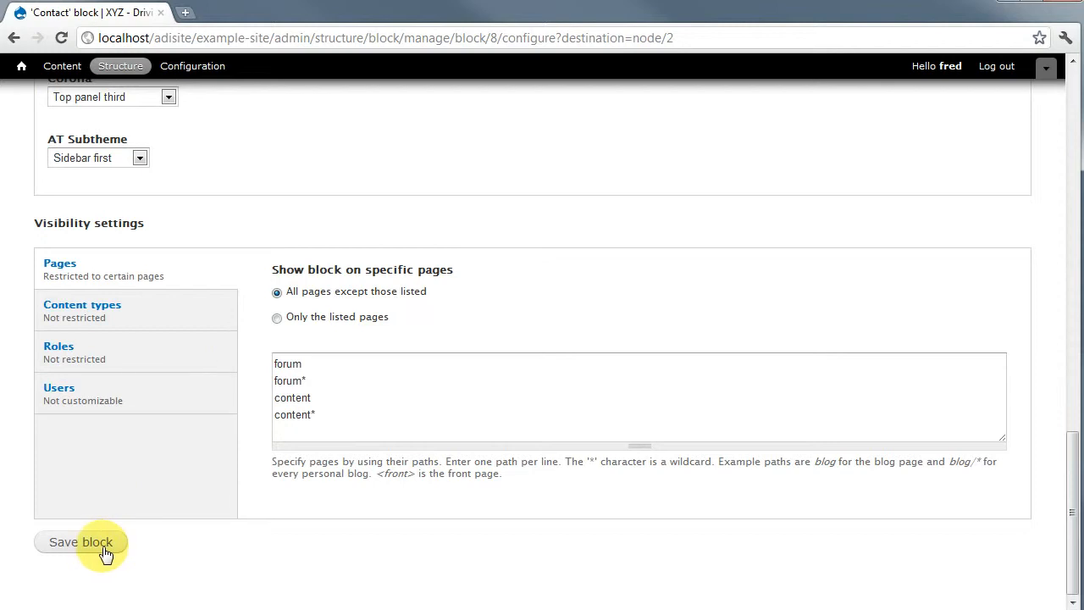
pyautogui.scroll(13, 421, 368)
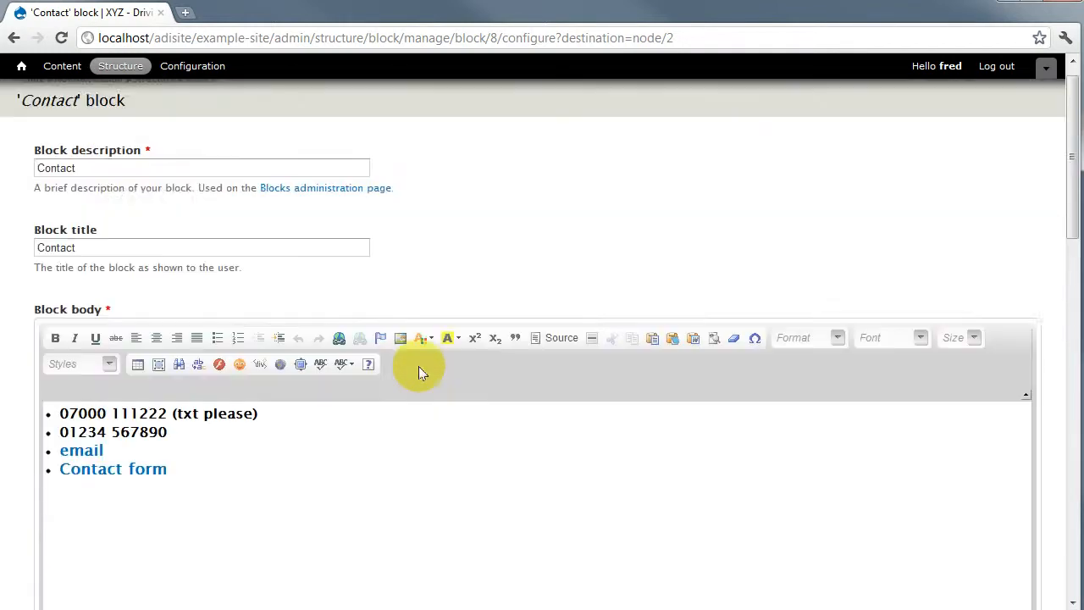
pyautogui.scroll(1, 421, 373)
pyautogui.click(21, 66)
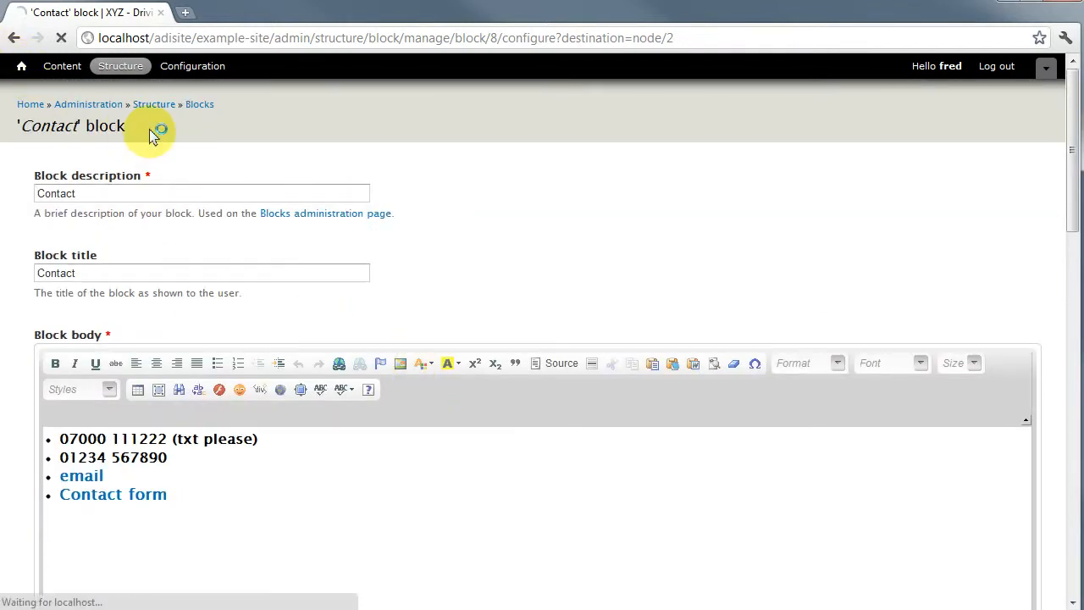